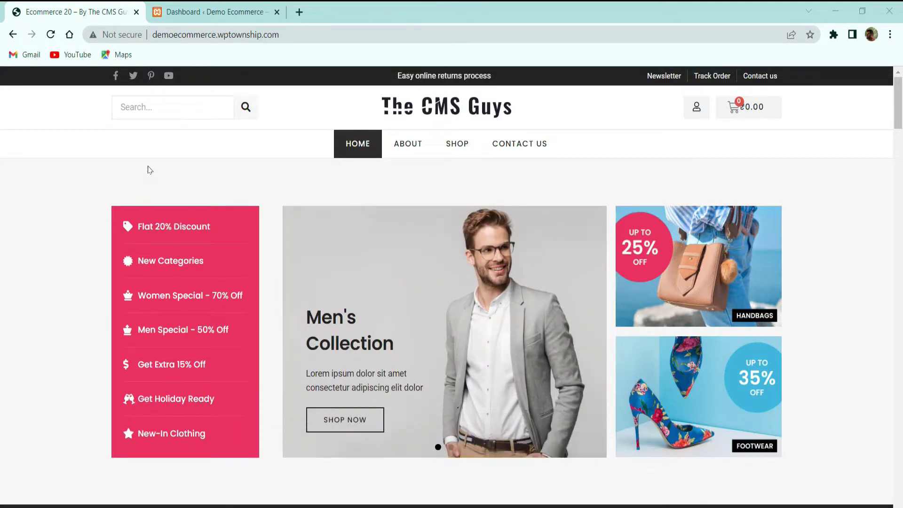
Select all existing pages of the Demo Ecommerce site in the WordPress admin and move them to the trash.
click(207, 12)
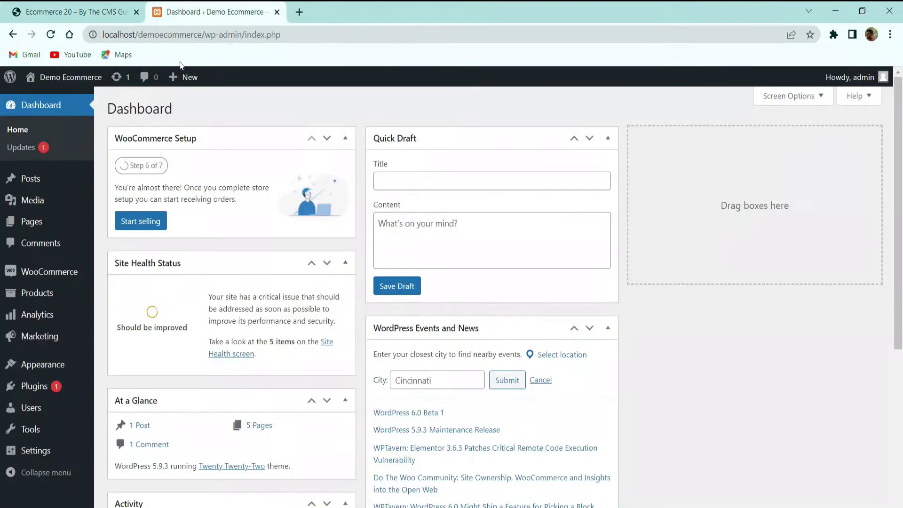
click(41, 225)
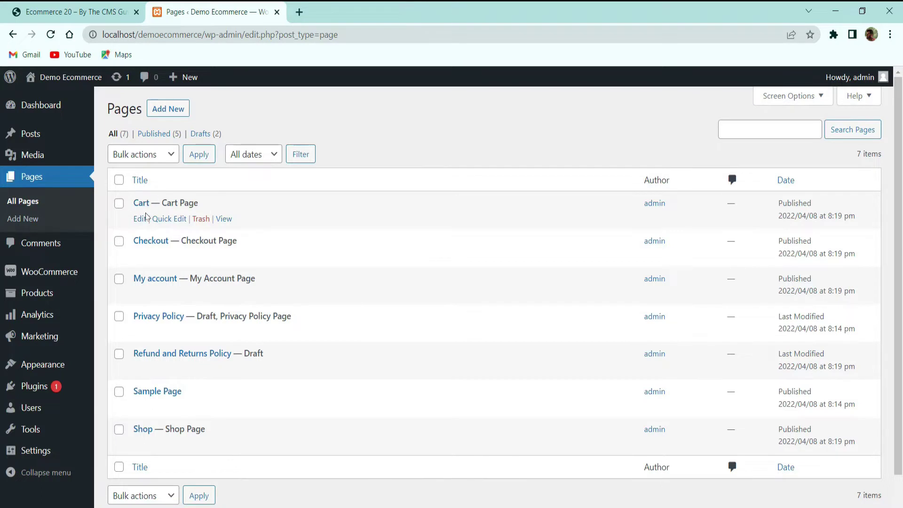
click(119, 179)
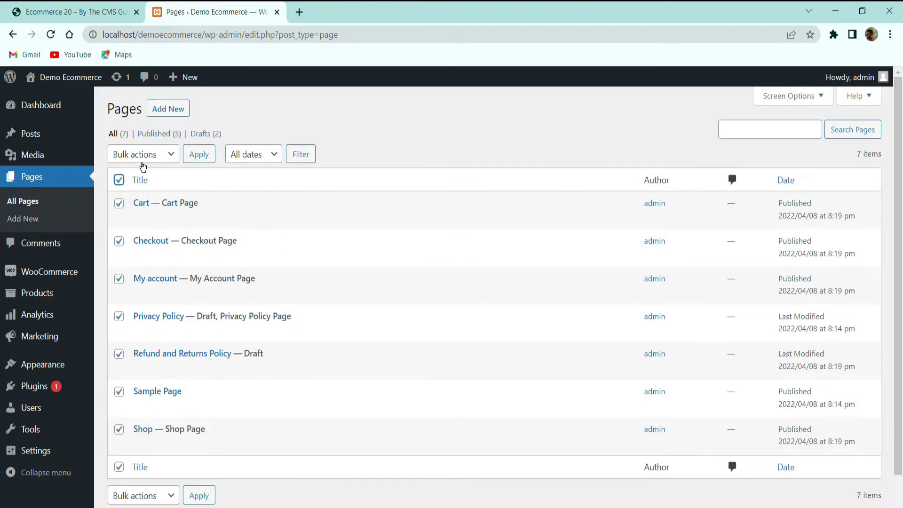
click(141, 155)
click(143, 195)
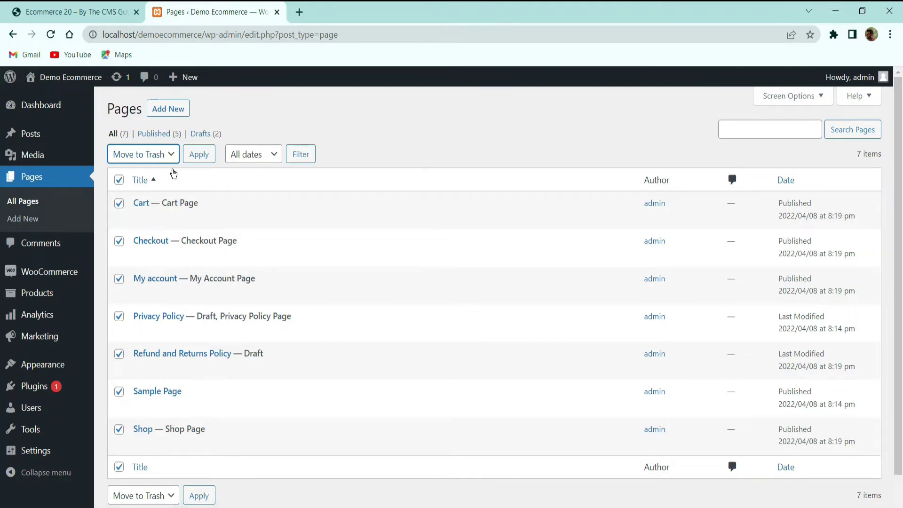
click(159, 156)
click(143, 195)
click(195, 160)
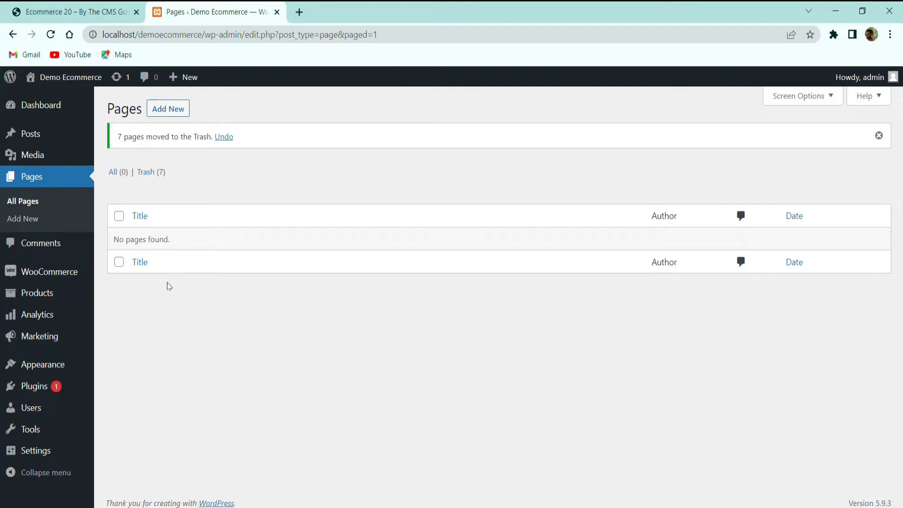
Create a new page titled "Shop" and publish it.
click(153, 114)
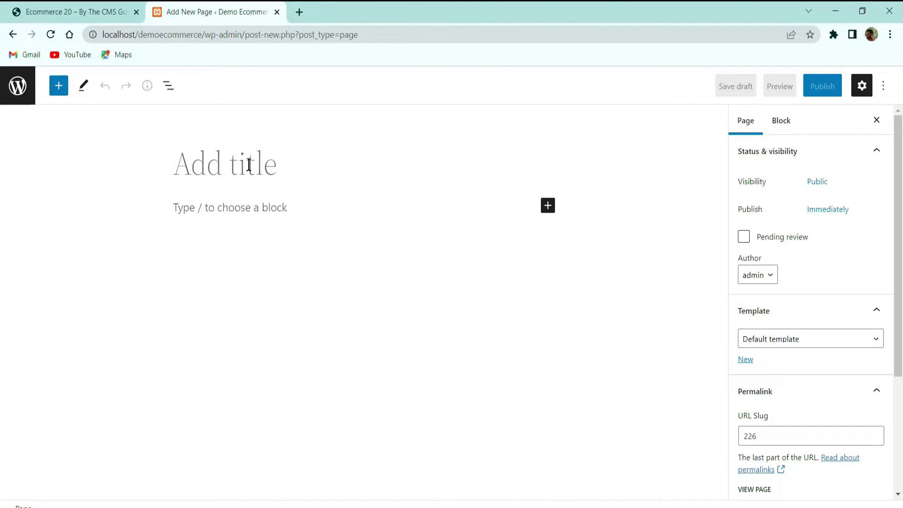
text(Shop)
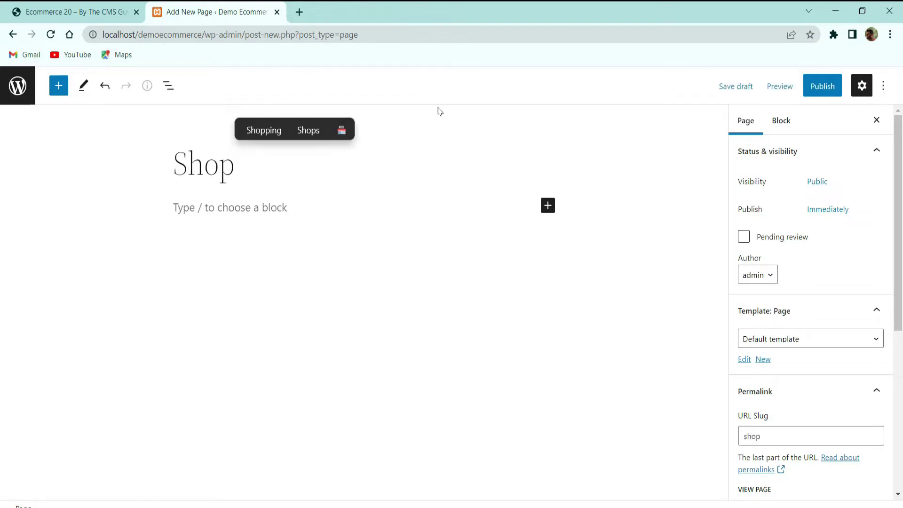
click(821, 87)
click(804, 87)
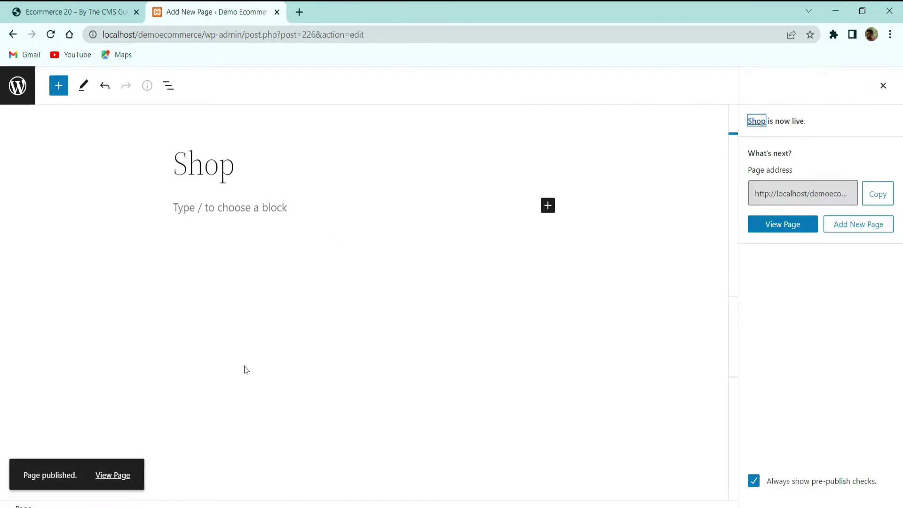
View the published Shop page in a separate browser tab, examine its product listing, and return to the admin page list.
ctrl+click(114, 475)
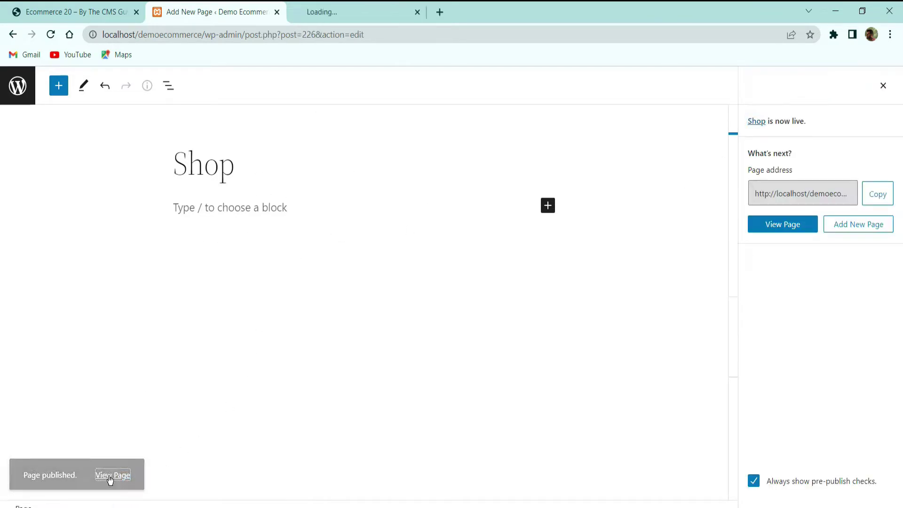
click(359, 8)
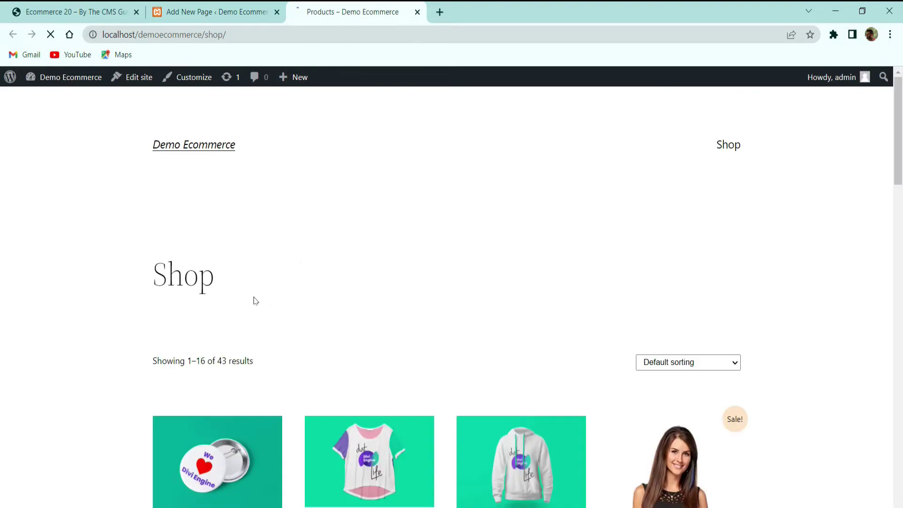
scroll(278, 282, down, 10)
scroll(303, 266, down, 5)
scroll(262, 227, up, 5)
click(207, 12)
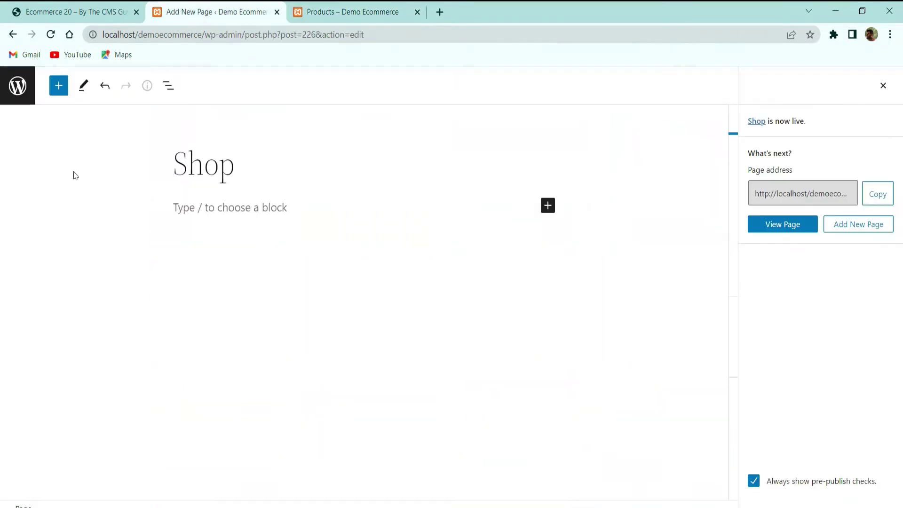
click(19, 91)
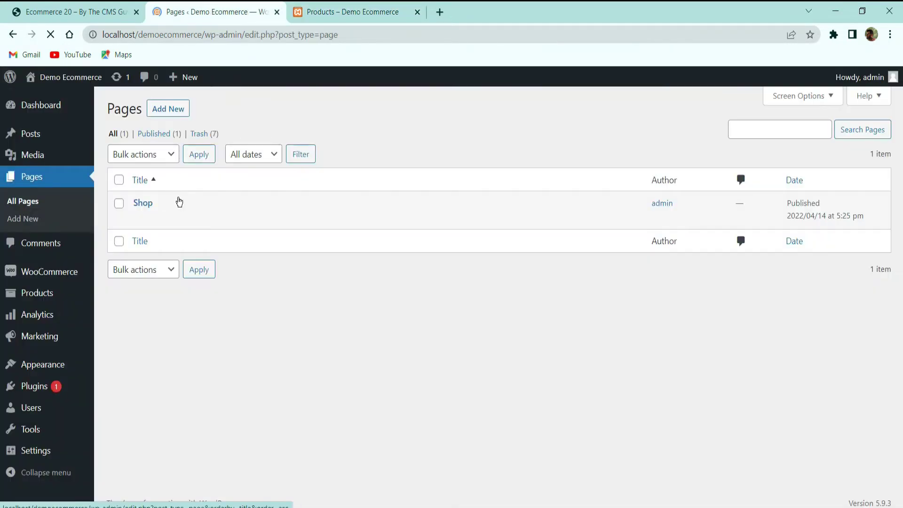
key(ctrl+Tab)
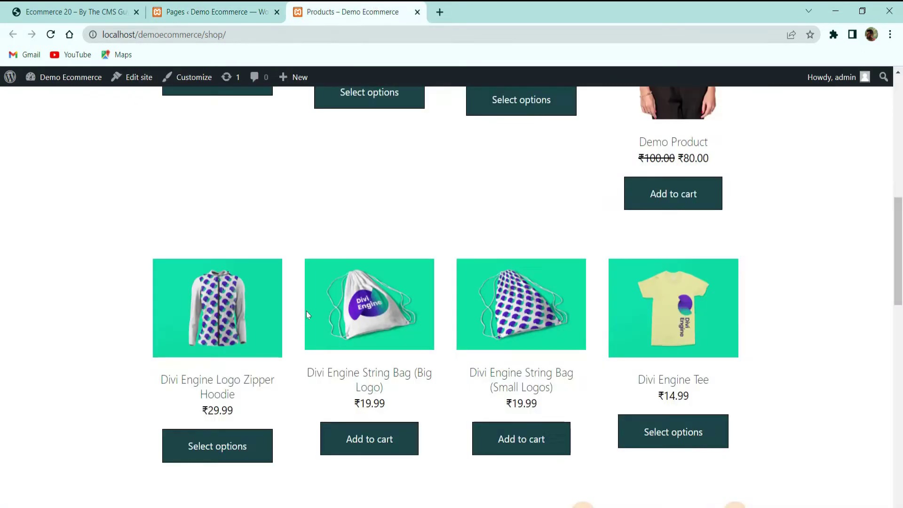
scroll(408, 227, up, 10)
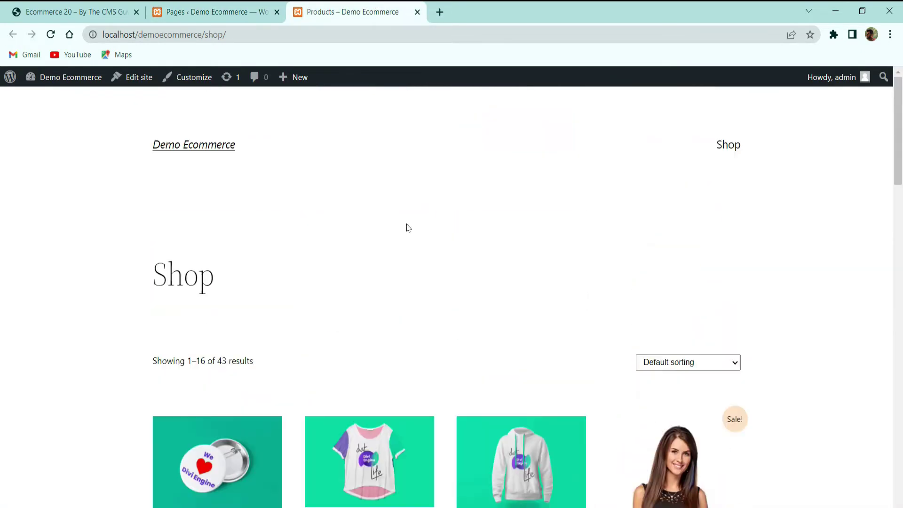
click(209, 148)
key(ctrl+shift+Tab)
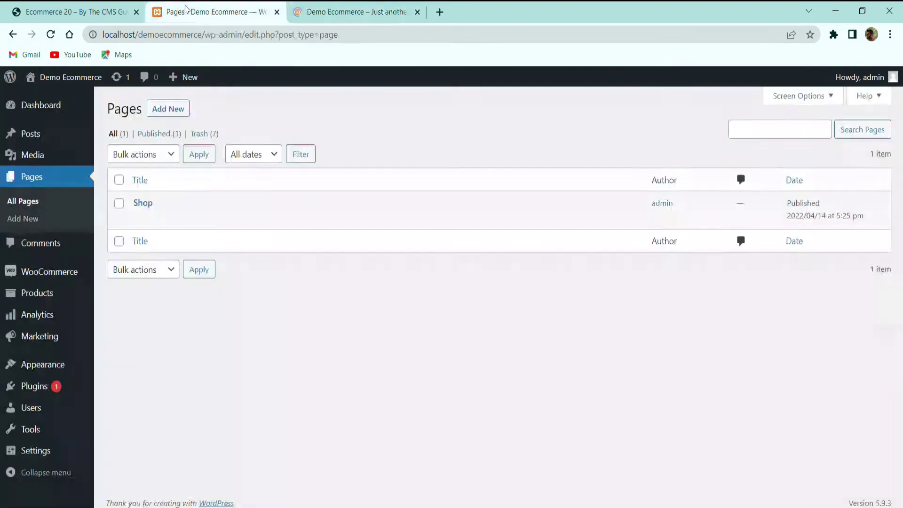
Create a new page titled "Cart" and publish it.
click(168, 111)
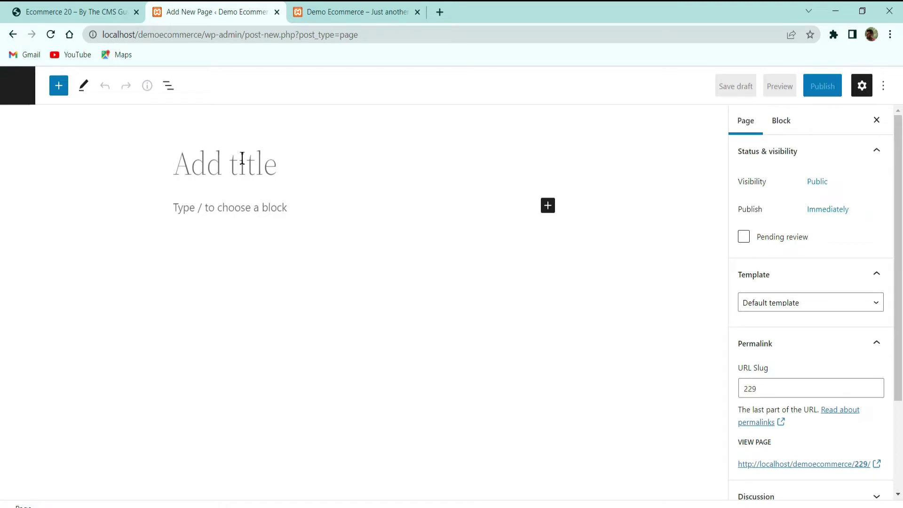
text(Cart)
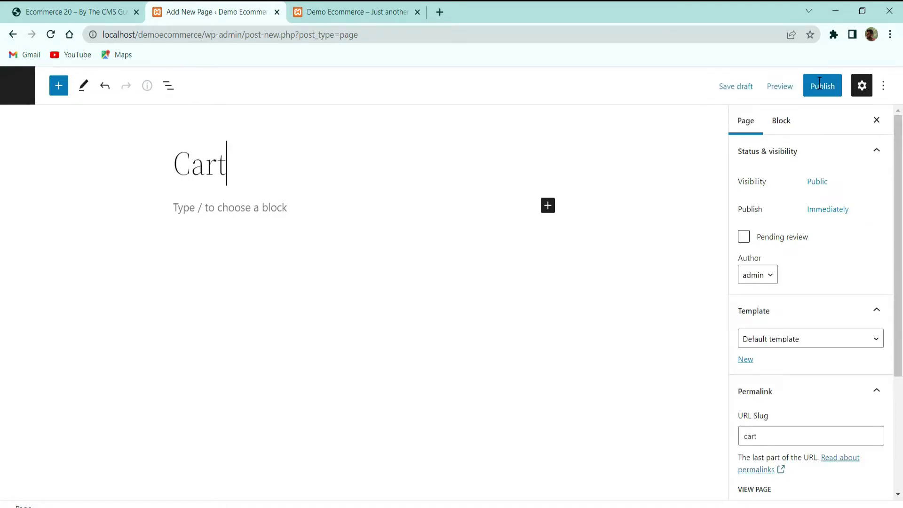
click(820, 84)
click(799, 86)
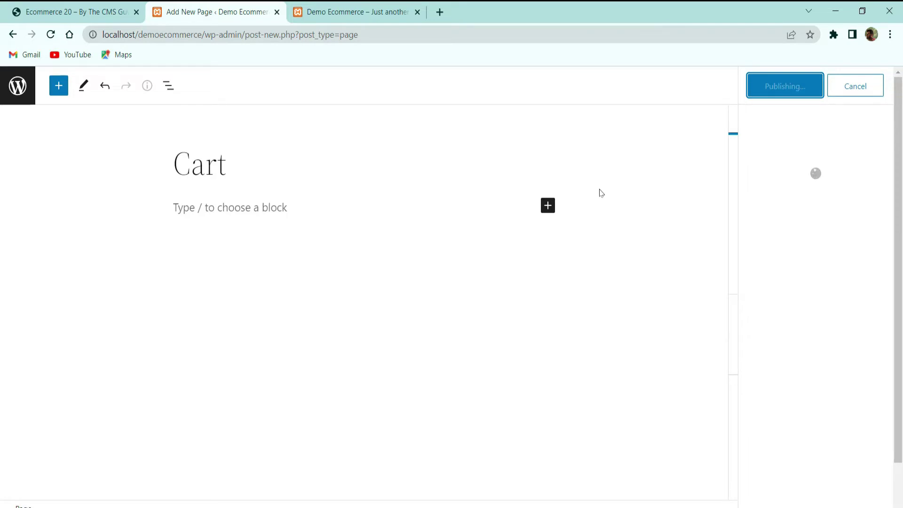
View the published Cart page in a separate browser tab and check its content and heading.
middle_click(127, 475)
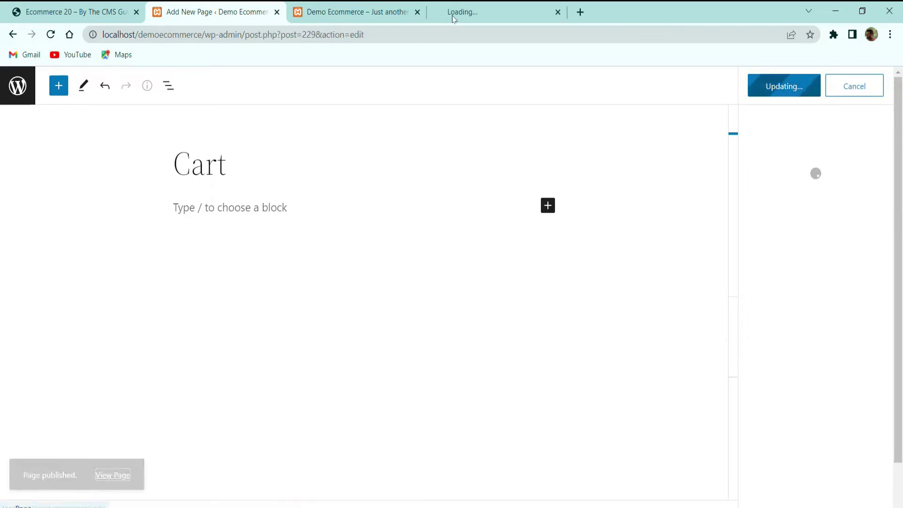
click(460, 14)
scroll(410, 191, down, 2)
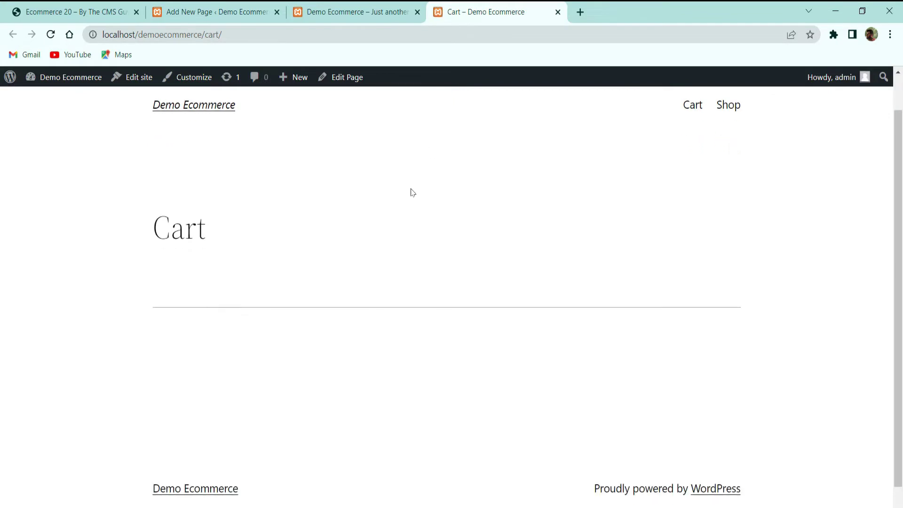
scroll(172, 264, up, 2)
drag(265, 265, 116, 251)
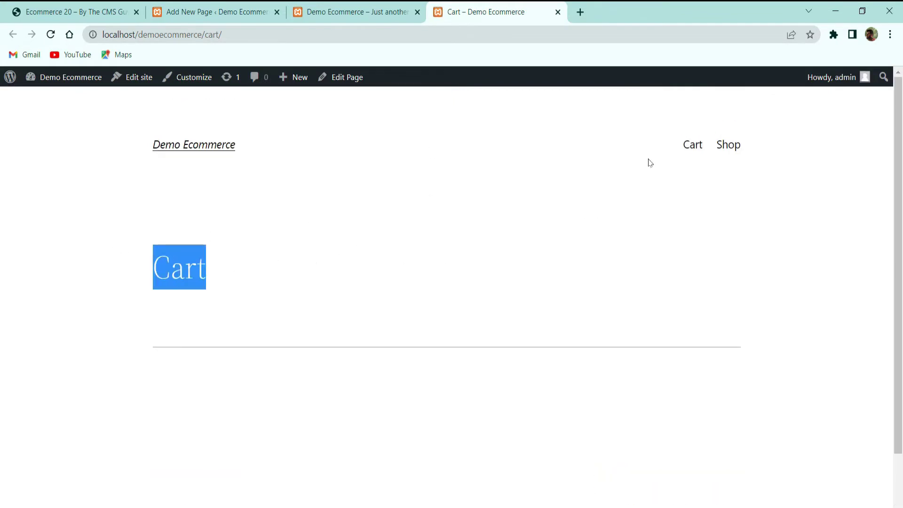
click(216, 12)
Create a new page titled "My Account" and publish it.
click(23, 87)
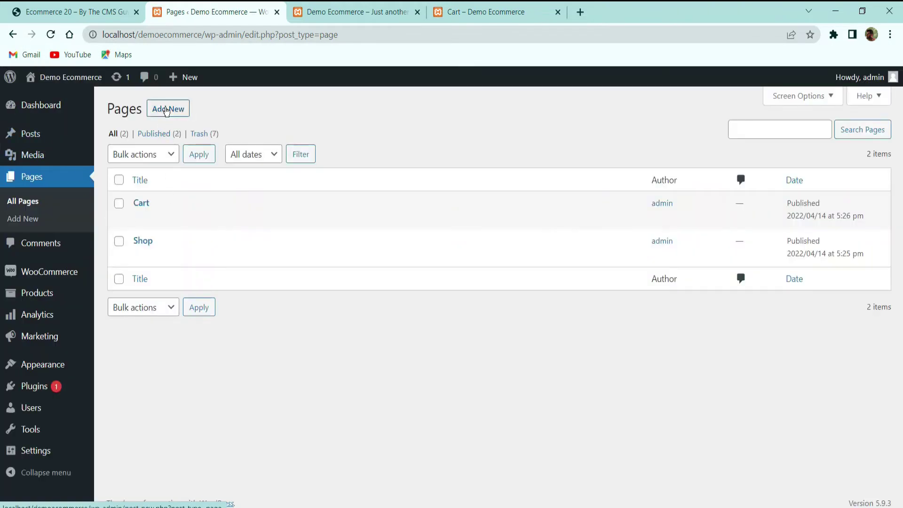
click(164, 109)
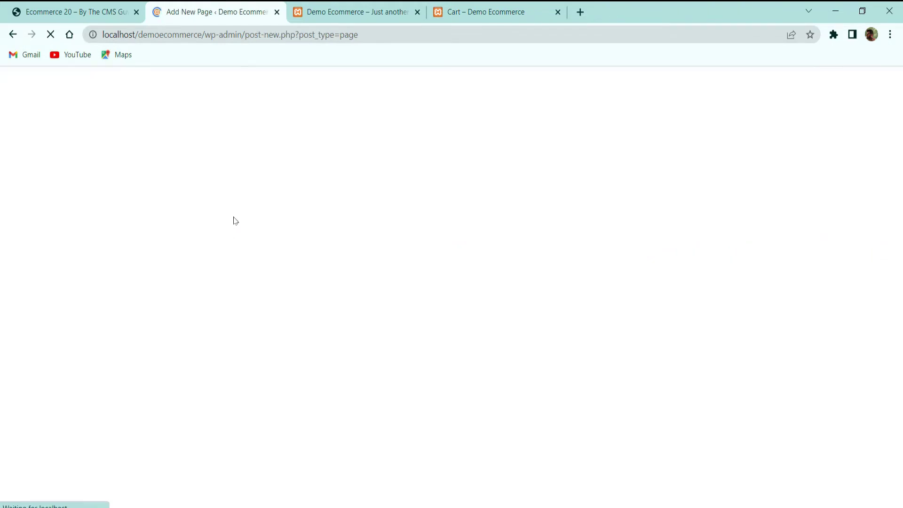
text(My)
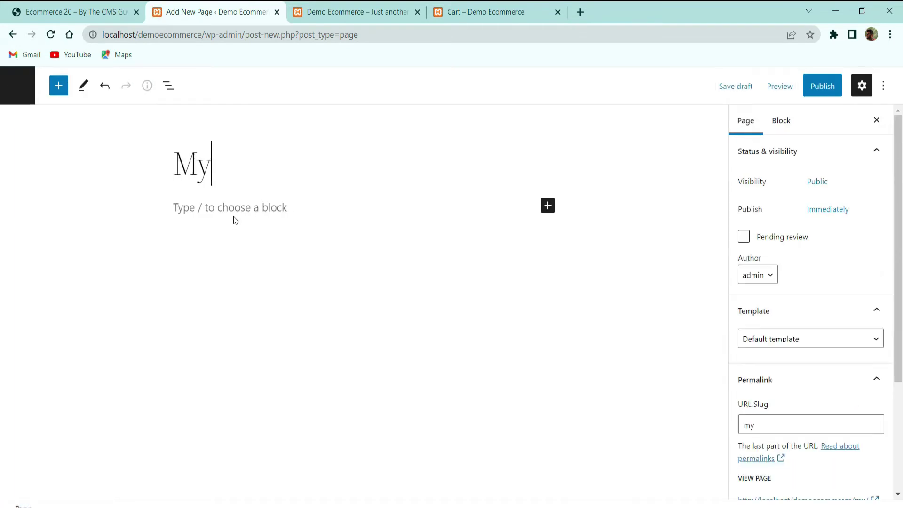
text( Account)
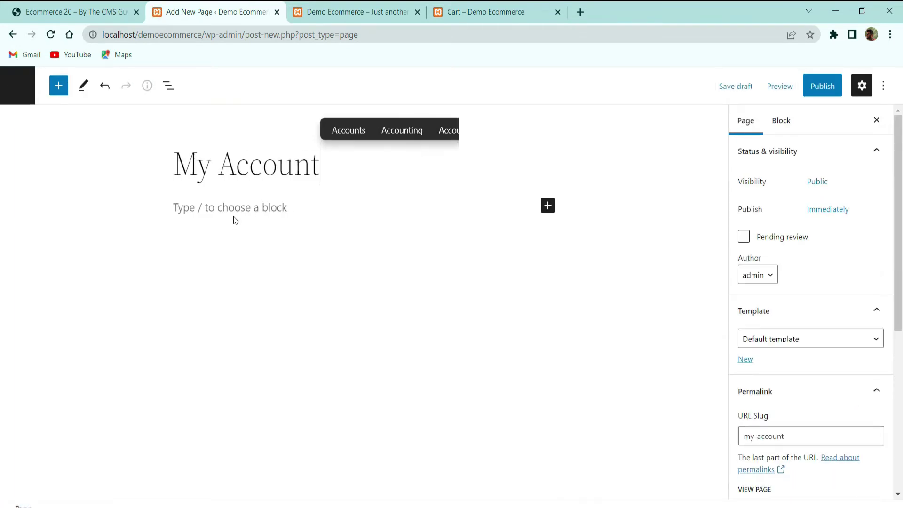
click(822, 85)
click(784, 85)
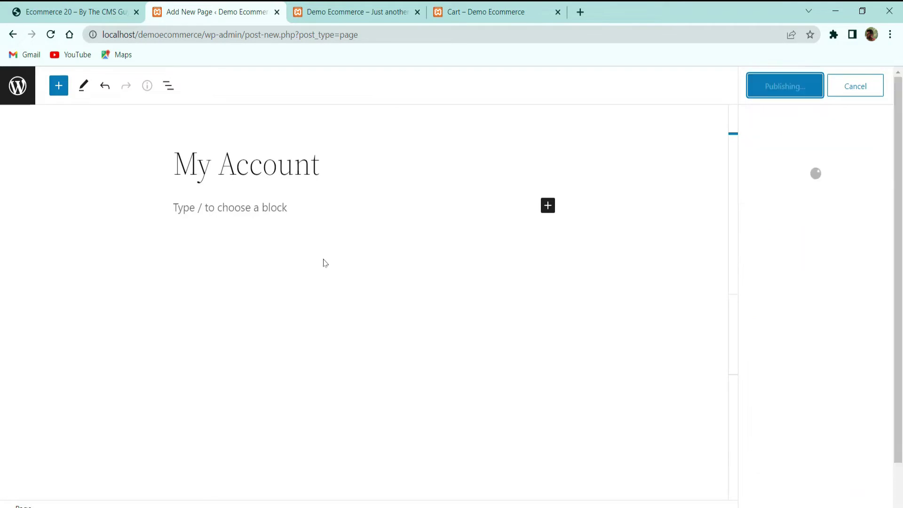
Create a new page titled "Checkout", publish it, and return to the list of pages.
click(22, 92)
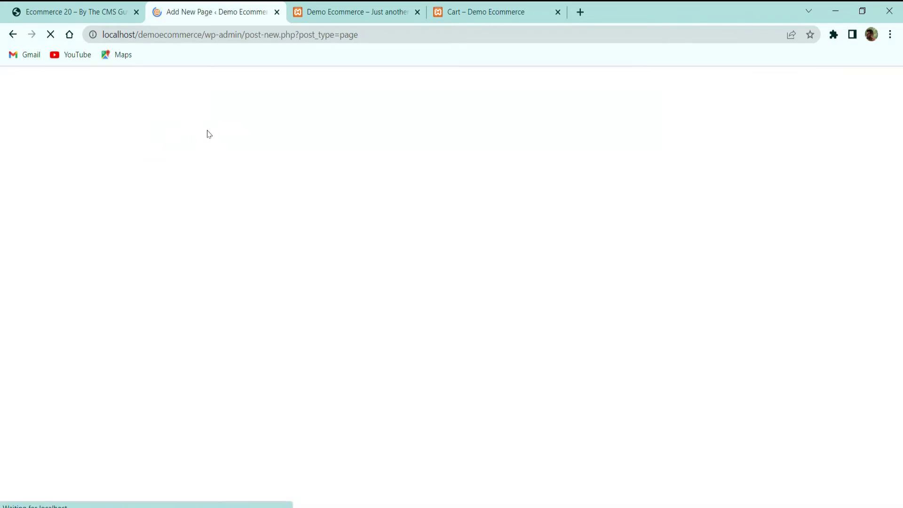
text(Checkop)
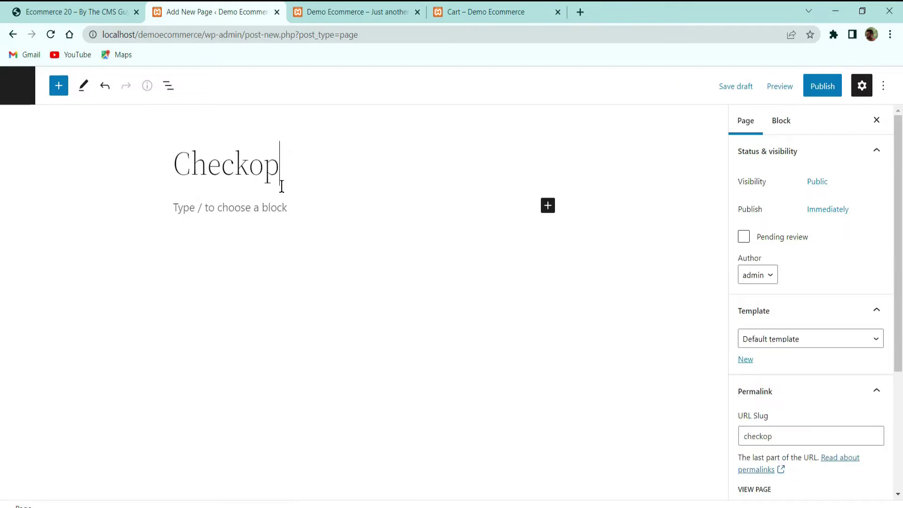
key(BackSpace)
text(ut)
click(805, 86)
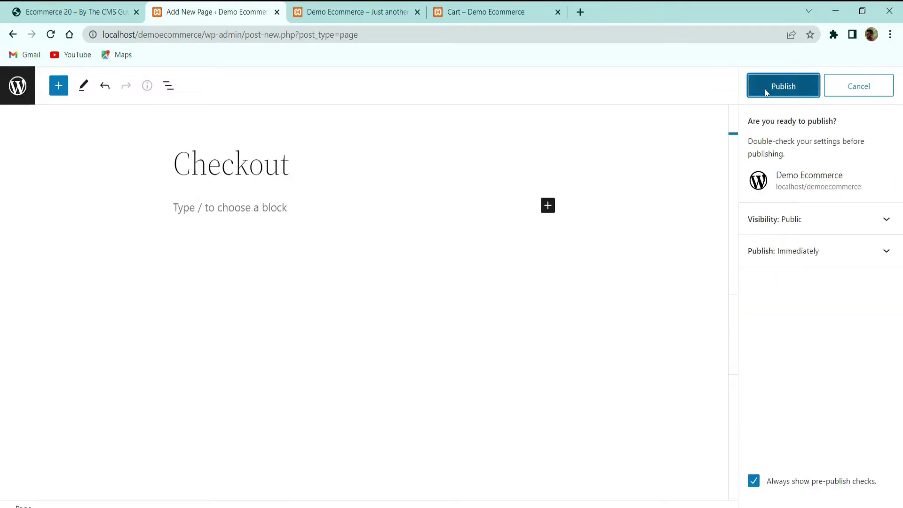
click(805, 87)
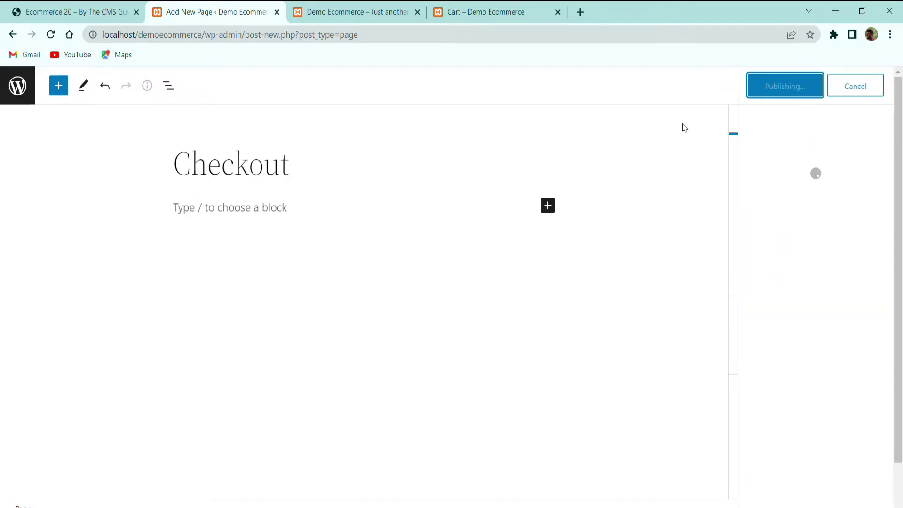
click(18, 85)
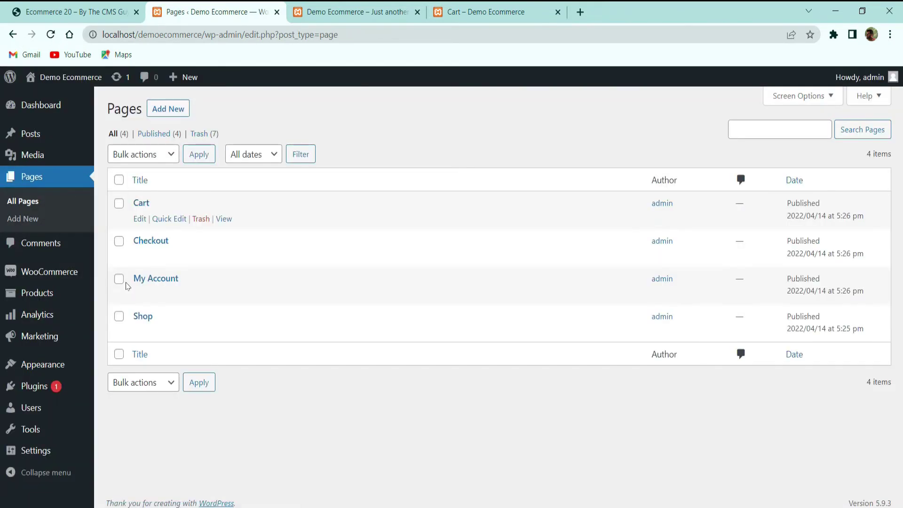
Open the WooCommerce Accounts & Privacy settings and look through the options down to personal data retention.
mouse_move(17, 269)
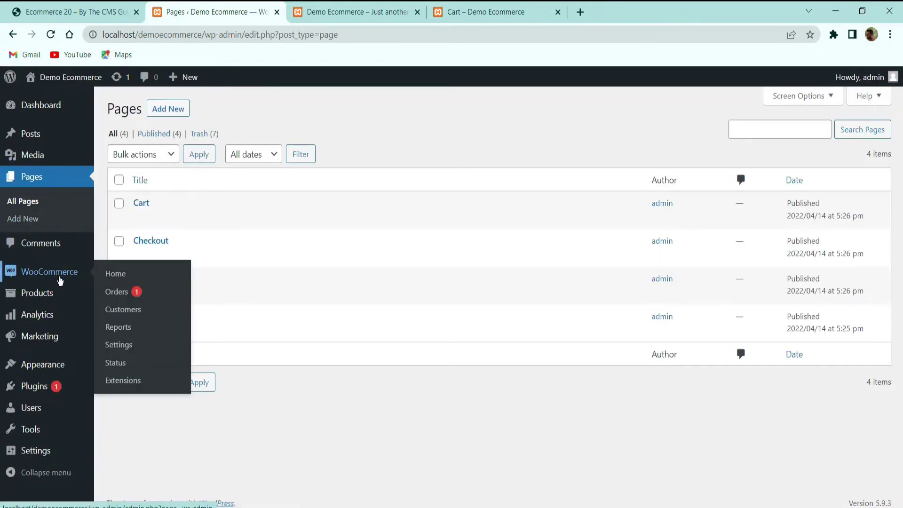
click(121, 348)
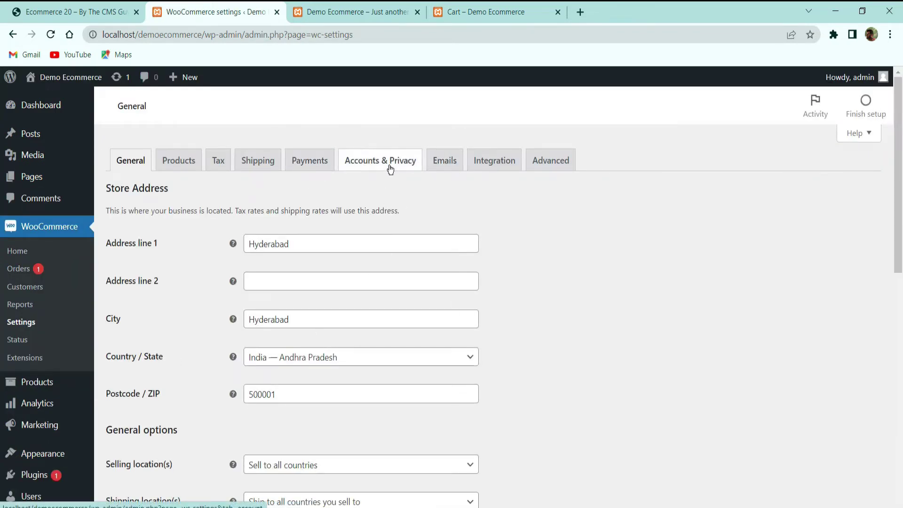
click(376, 174)
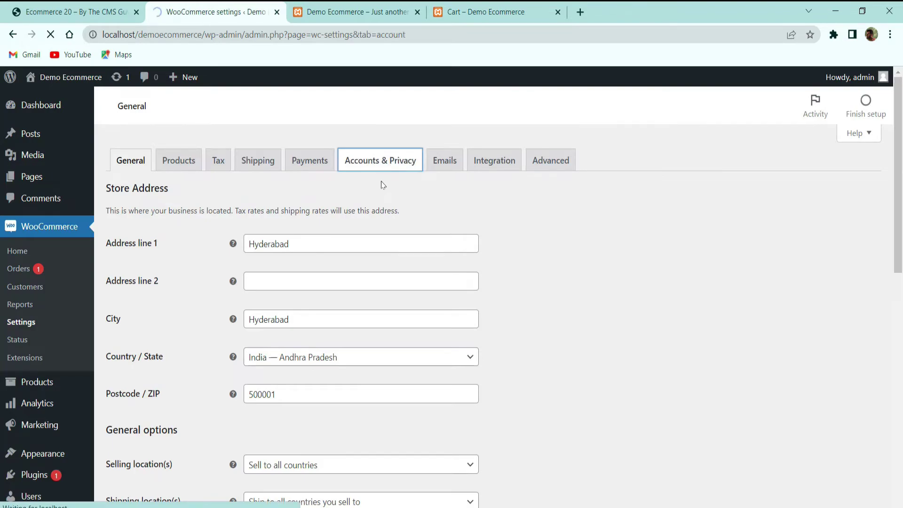
scroll(326, 267, down, 5)
scroll(327, 267, down, 5)
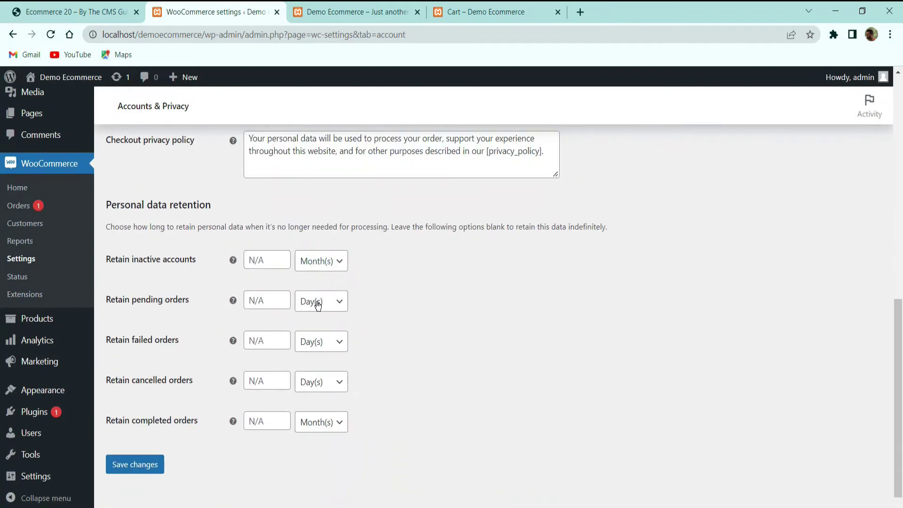
In the WooCommerce Advanced page setup, set the Cart page to the new "Cart (ID: 229)" page.
scroll(228, 278, up, 5)
scroll(320, 309, up, 5)
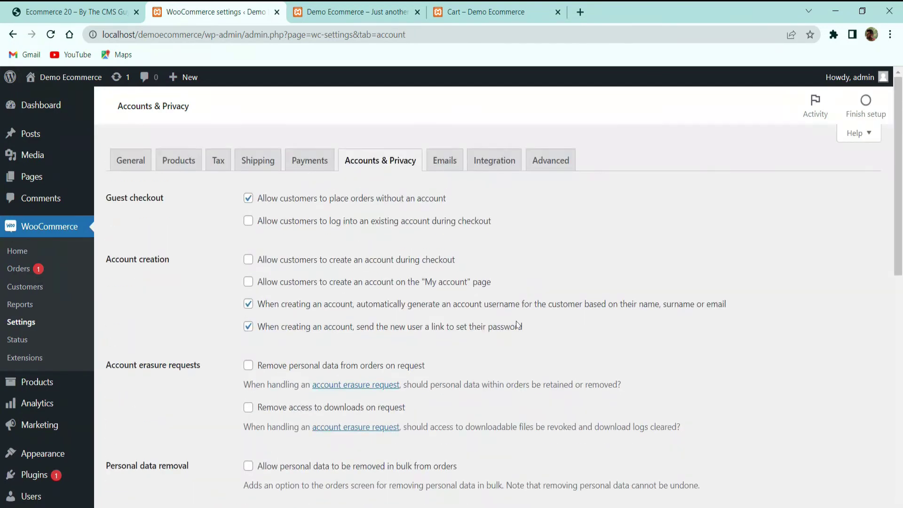
click(543, 163)
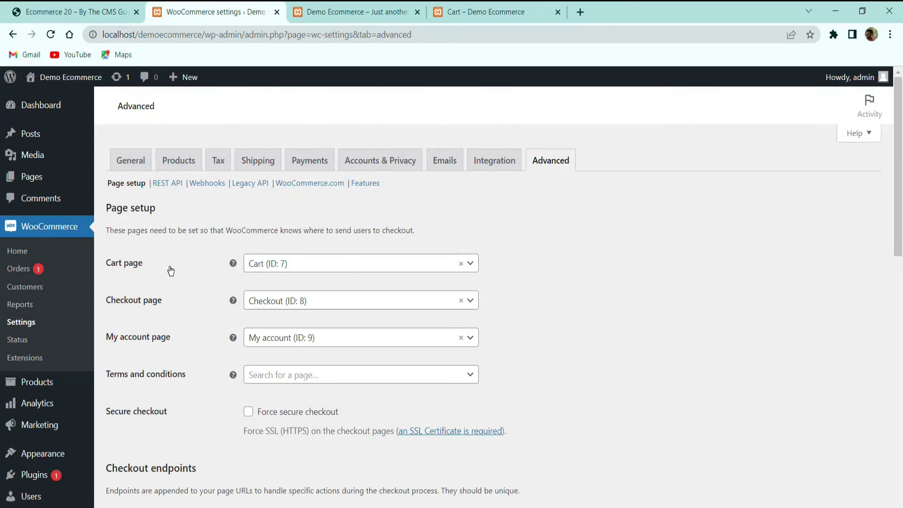
click(348, 264)
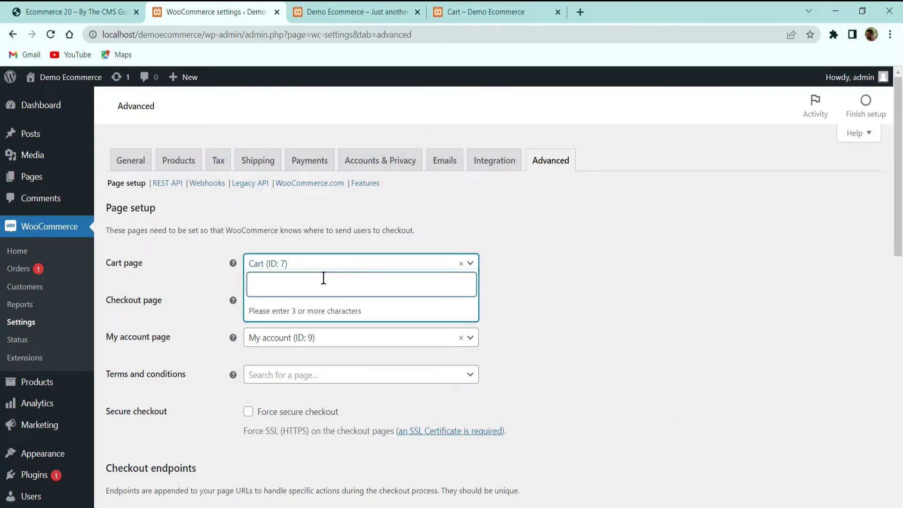
text(cart)
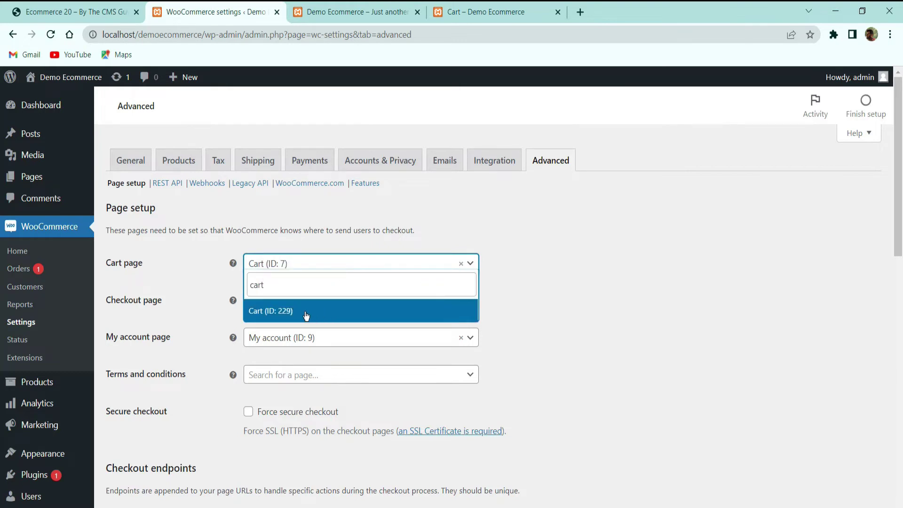
click(306, 313)
Assign the new "Checkout (ID: 233)" page as the store's Checkout page.
click(291, 303)
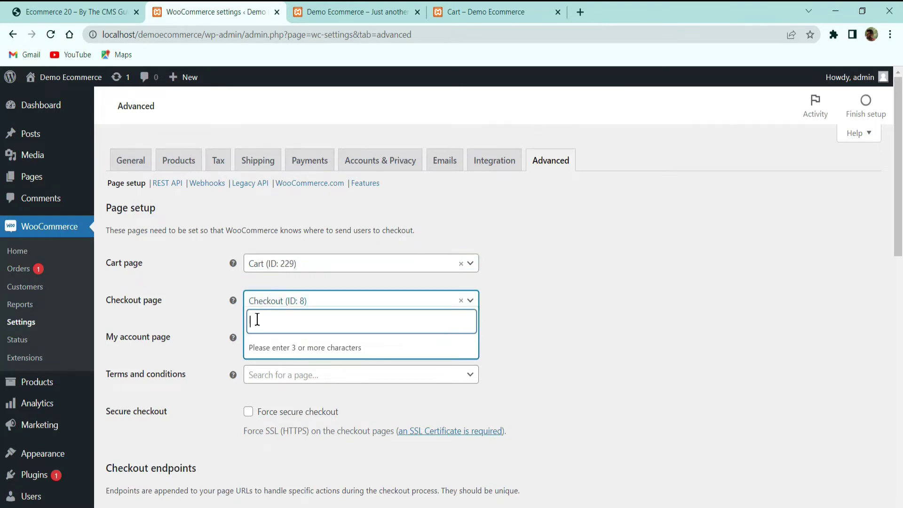
text(check)
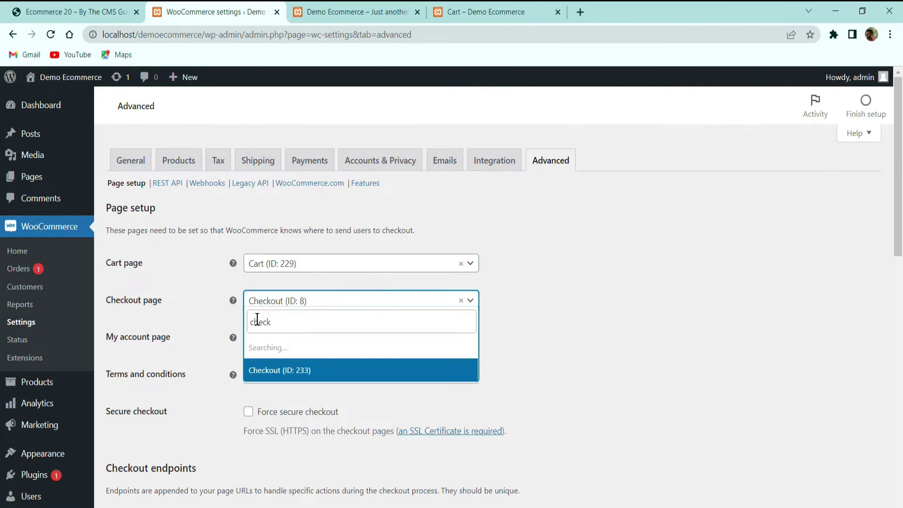
click(311, 352)
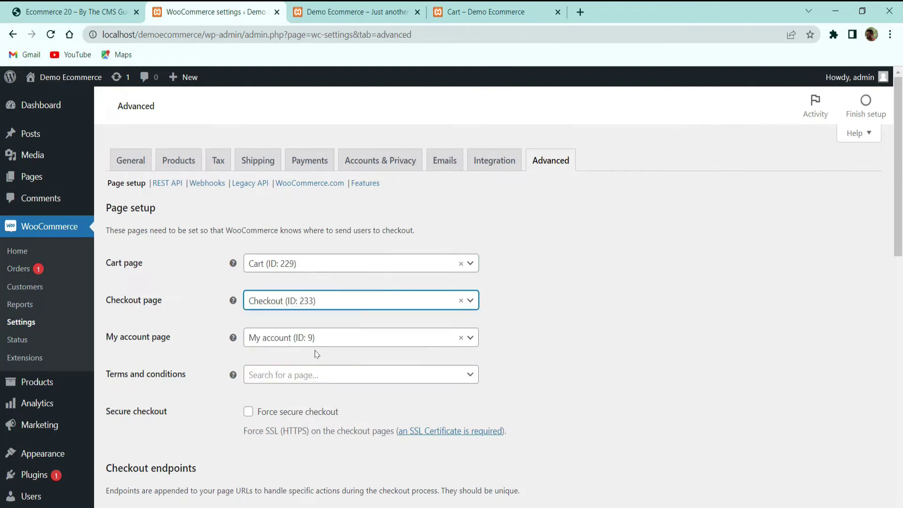
Set the My account page to "My Account (ID: 231)" and save the Advanced settings.
click(329, 338)
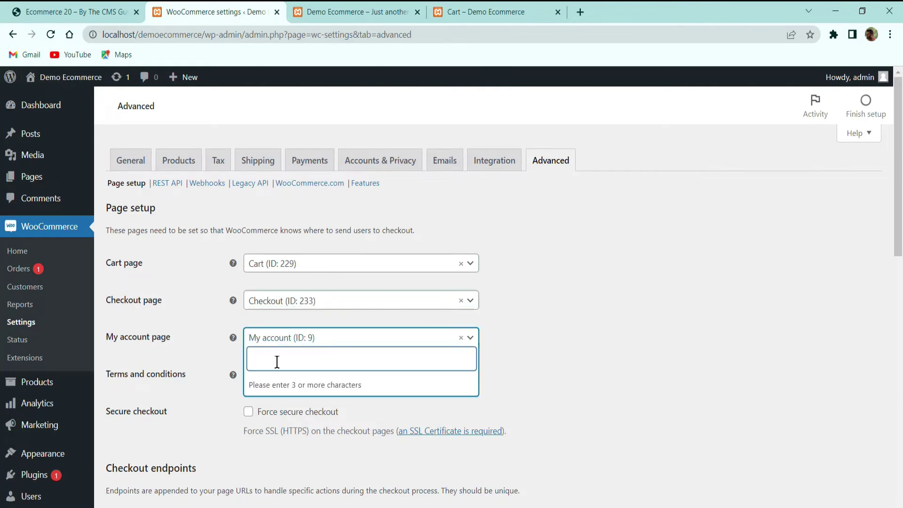
text(my av)
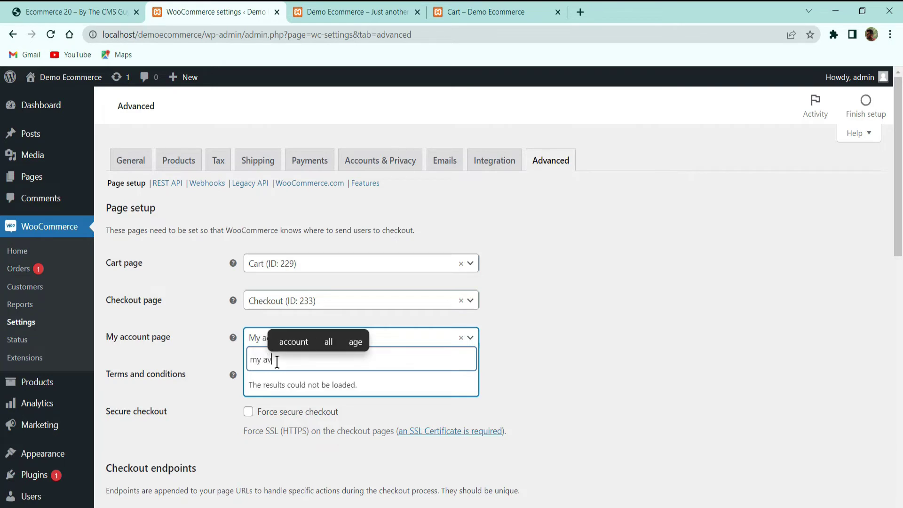
key(BackSpace)
text(cc)
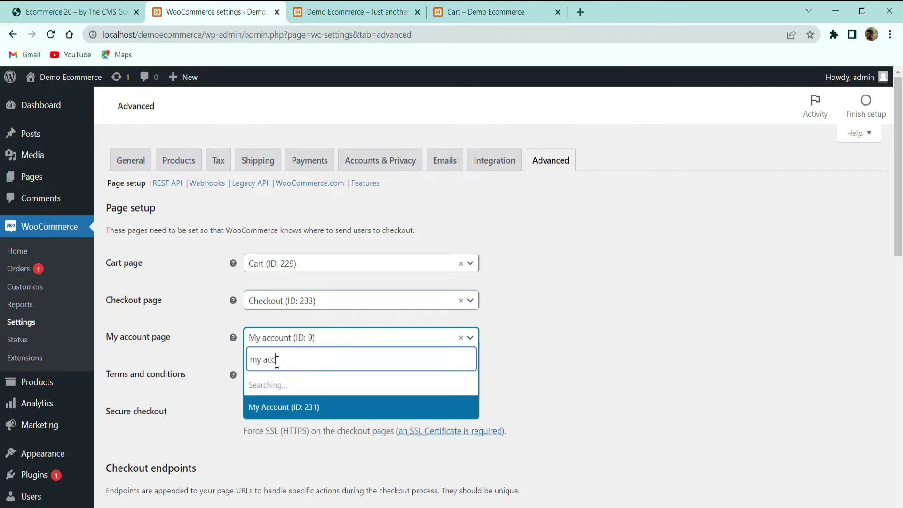
text(o)
click(314, 386)
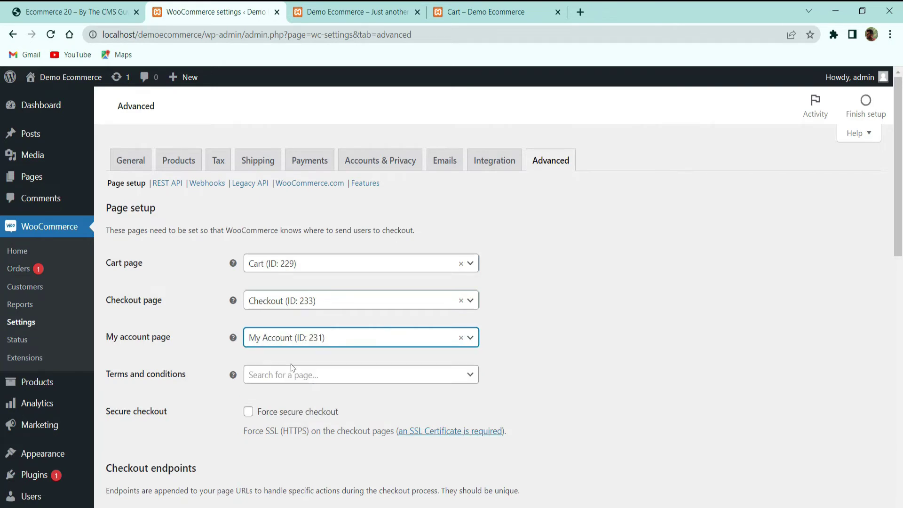
scroll(282, 400, down, 15)
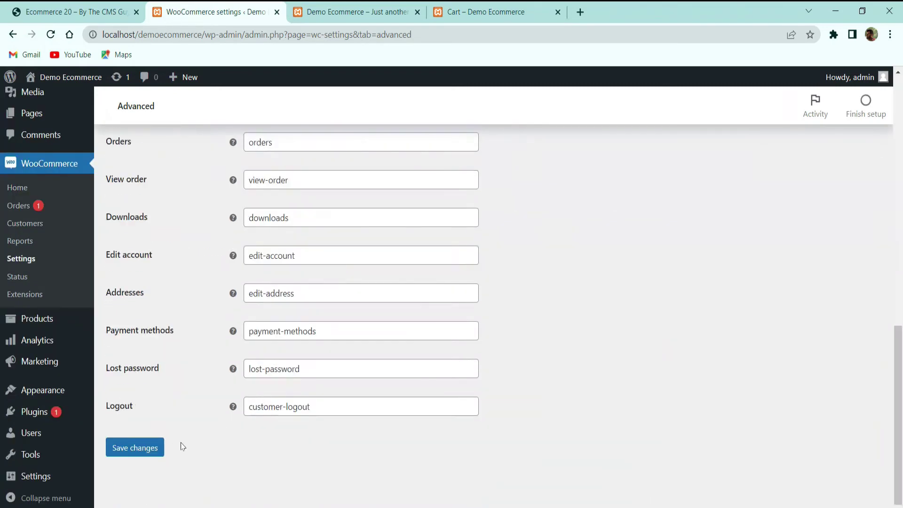
click(141, 447)
scroll(231, 419, up, 10)
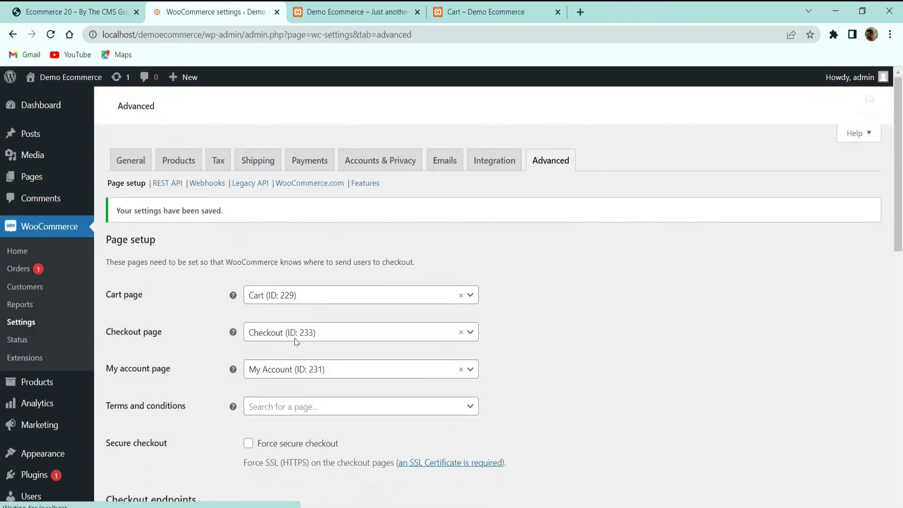
From the site's list of pages, open the My Account, Checkout and Cart pages for viewing in separate browser tabs.
click(357, 12)
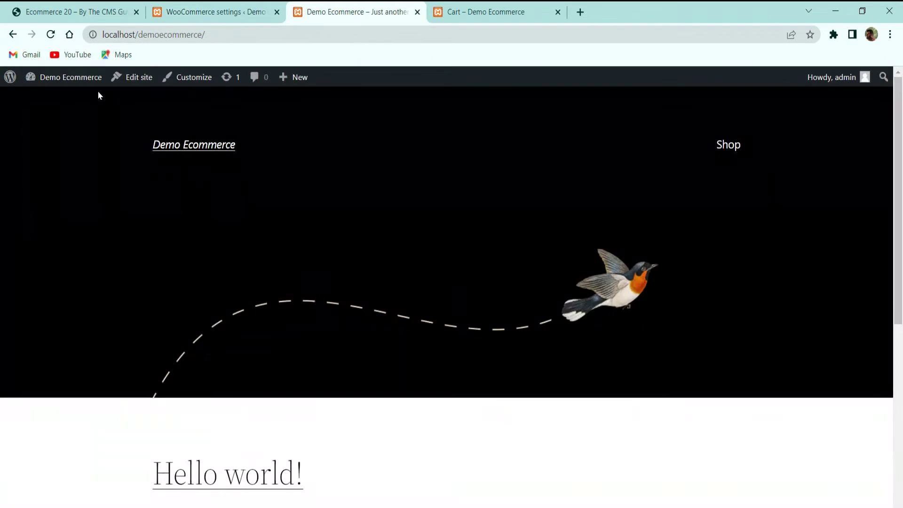
mouse_move(32, 78)
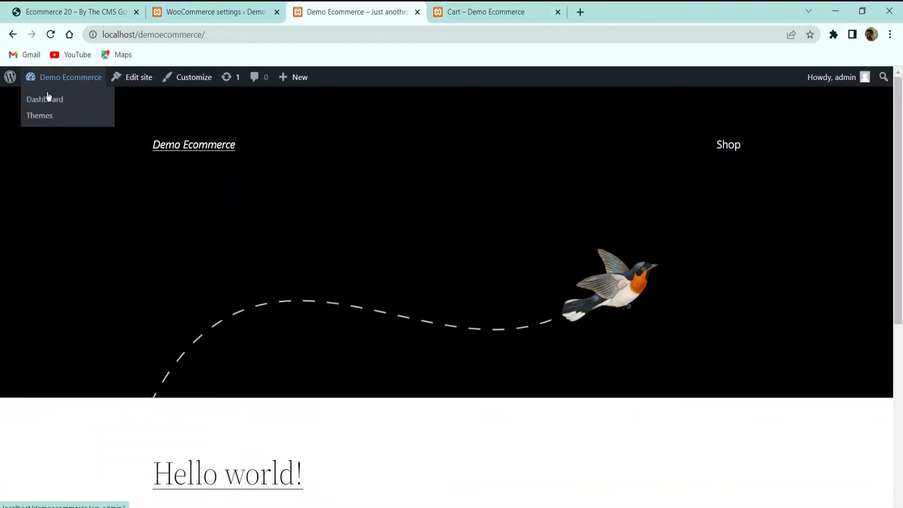
click(68, 99)
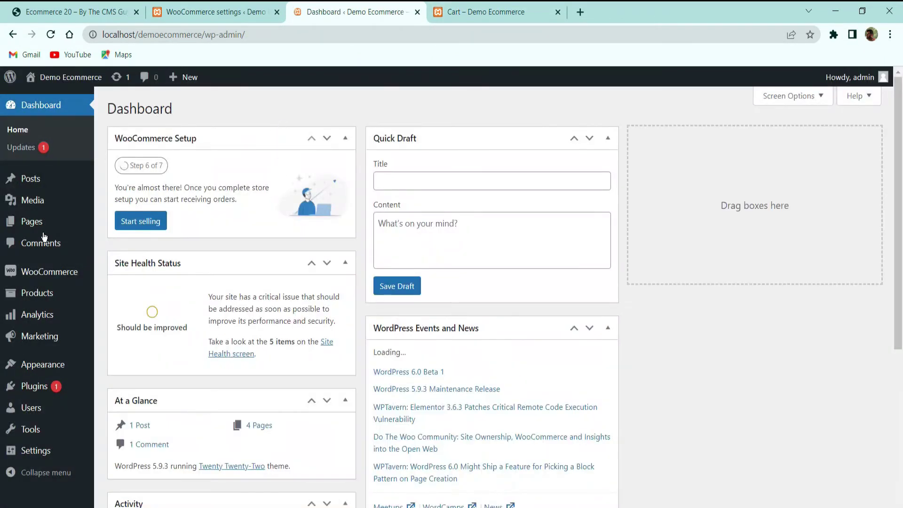
click(42, 221)
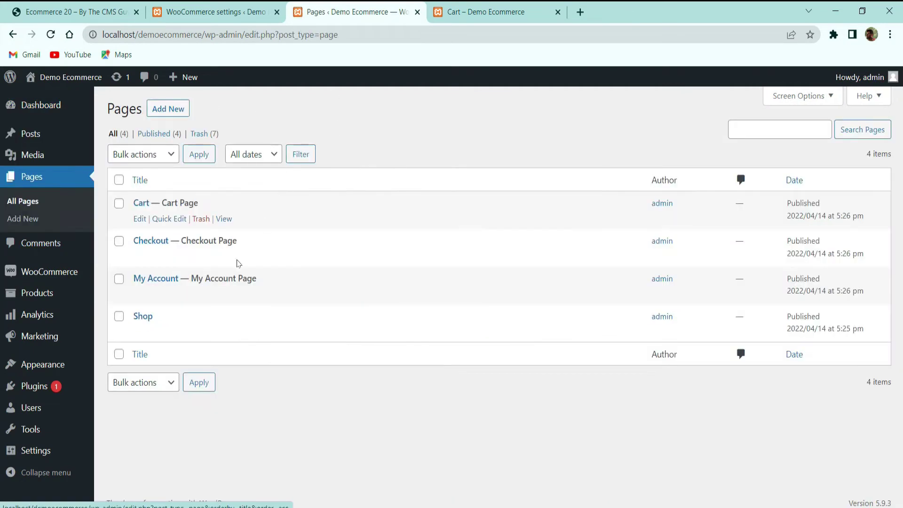
ctrl+click(224, 294)
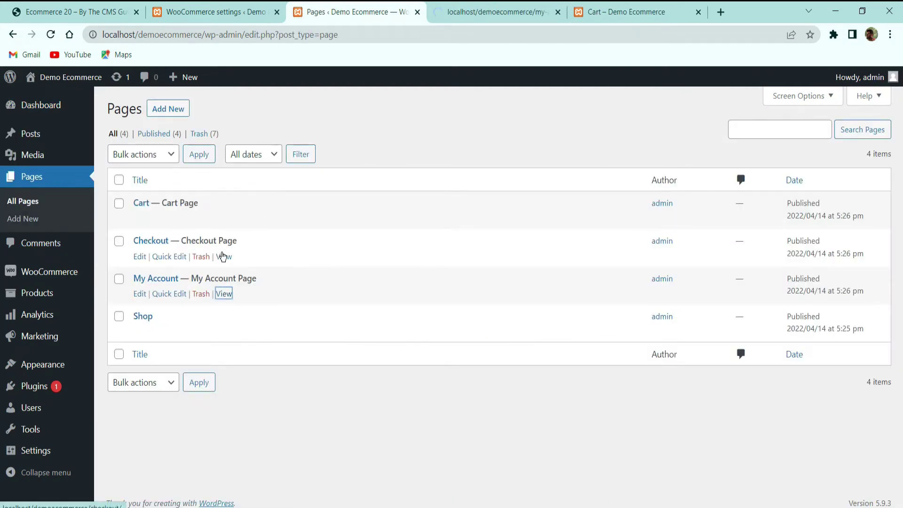
ctrl+click(225, 257)
ctrl+click(222, 219)
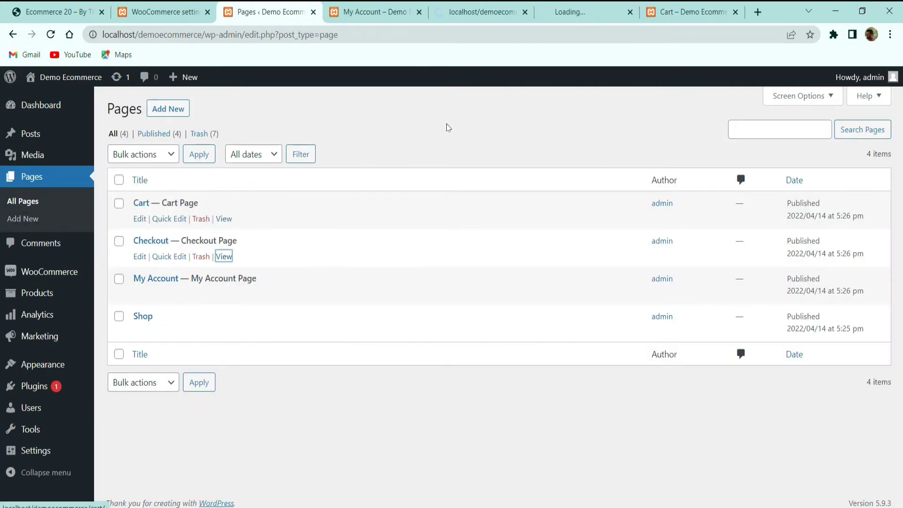
Check the content of the published Checkout page and close its duplicate browser tabs.
click(405, 8)
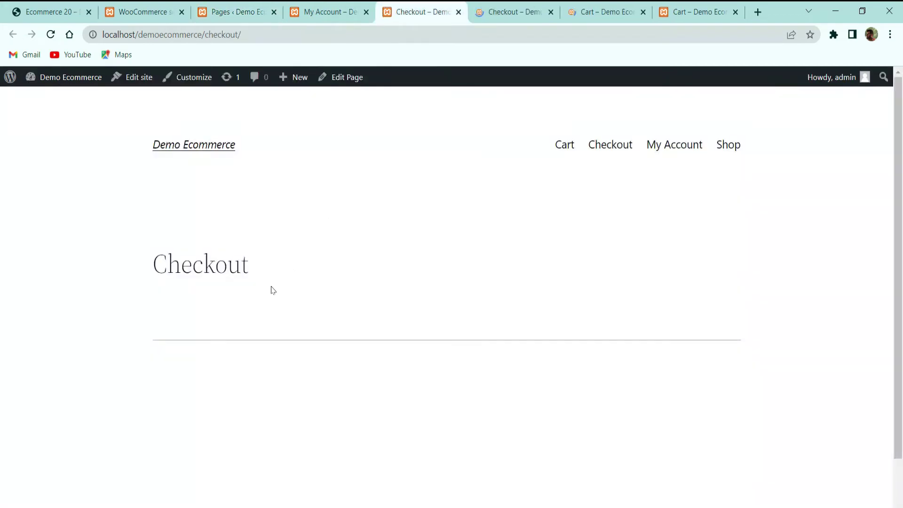
scroll(272, 289, down, 2)
click(499, 10)
scroll(417, 240, down, 2)
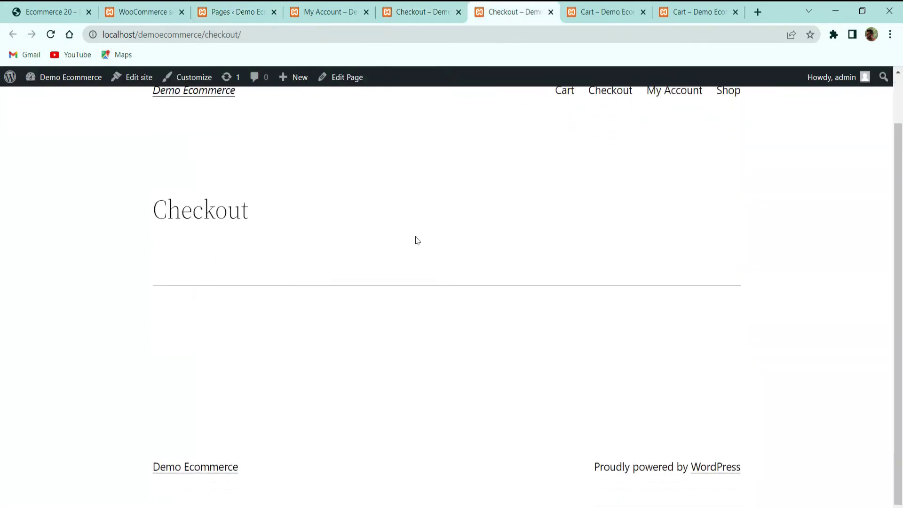
click(454, 12)
click(459, 12)
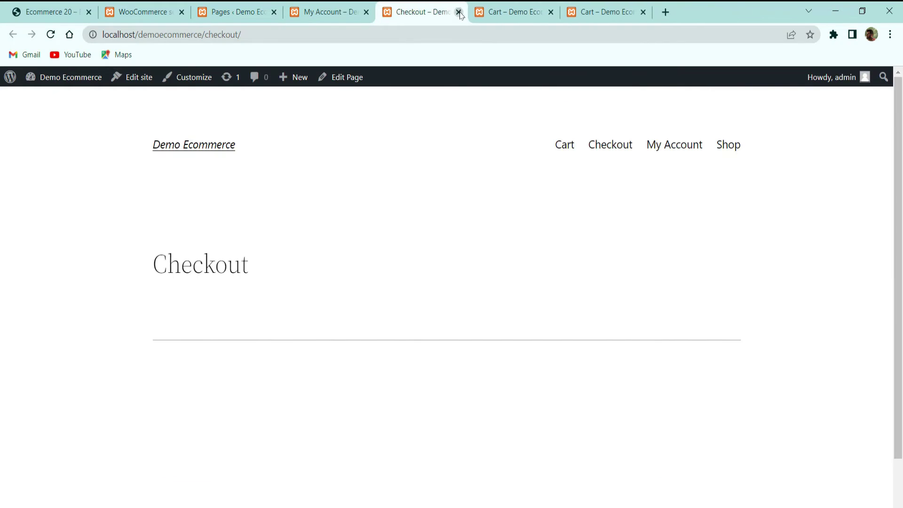
click(458, 12)
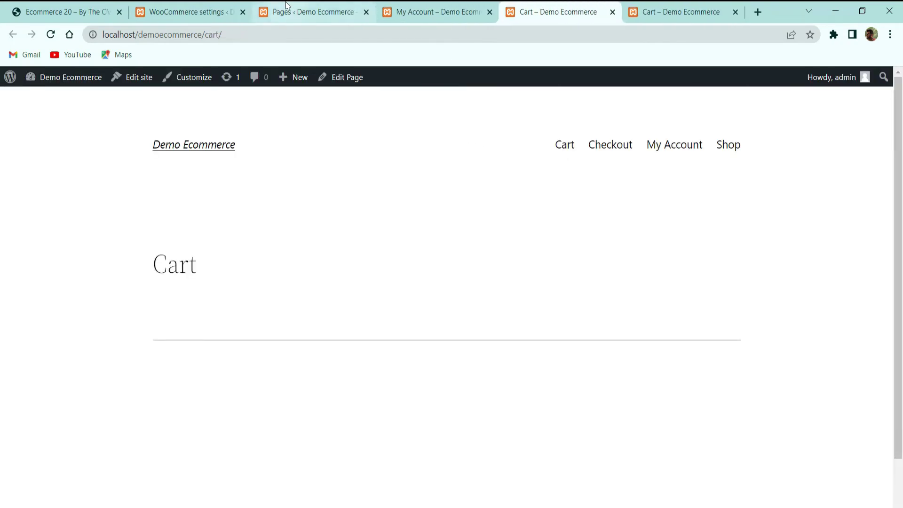
View the published Cart page, then follow the site navigation to the My Account page and check its content.
click(287, 12)
click(537, 13)
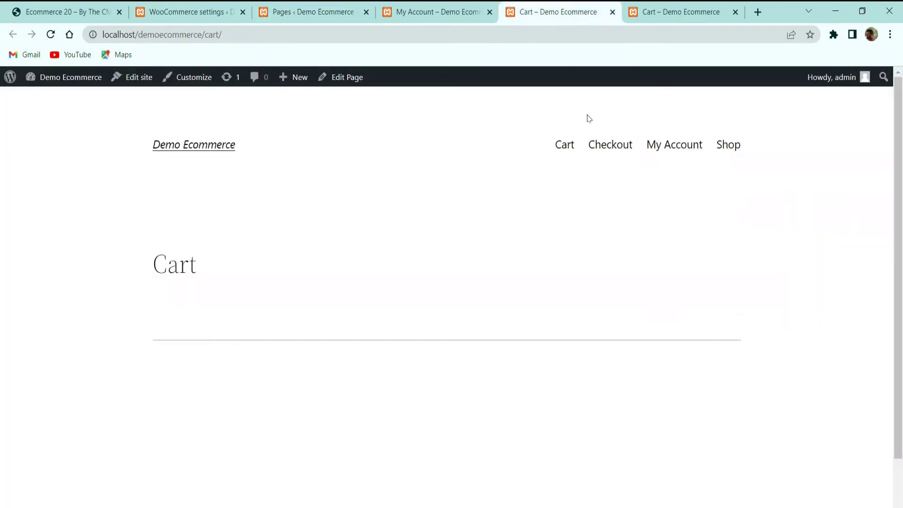
click(661, 147)
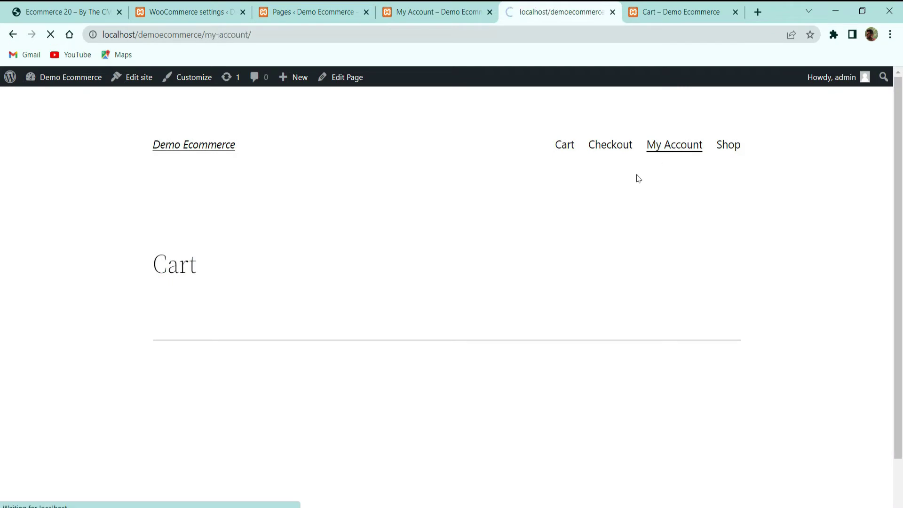
scroll(494, 245, down, 1)
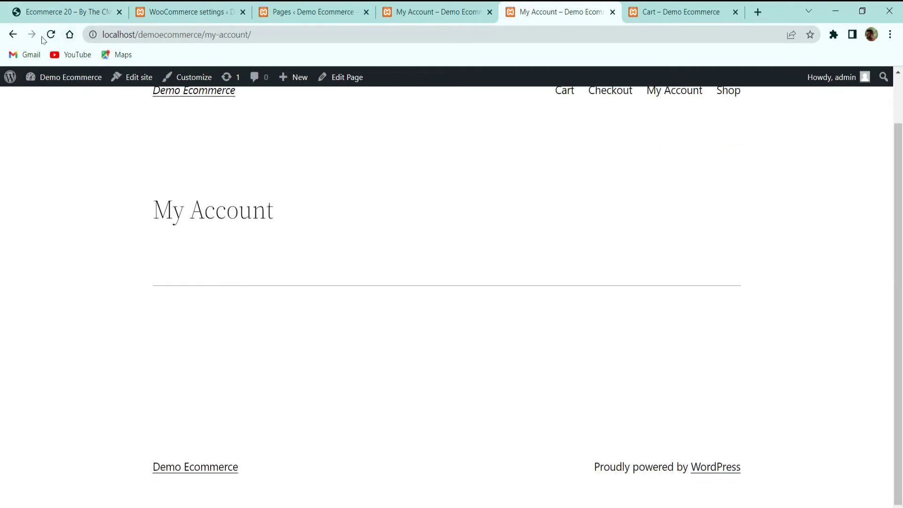
Return to the WooCommerce Advanced settings and save the page setup again.
click(315, 11)
click(188, 12)
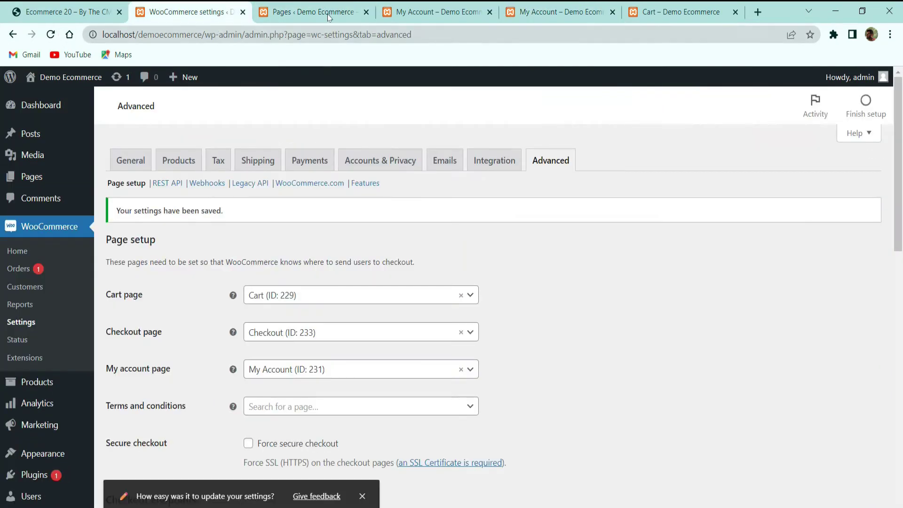
scroll(274, 382, down, 10)
scroll(274, 382, down, 3)
click(135, 448)
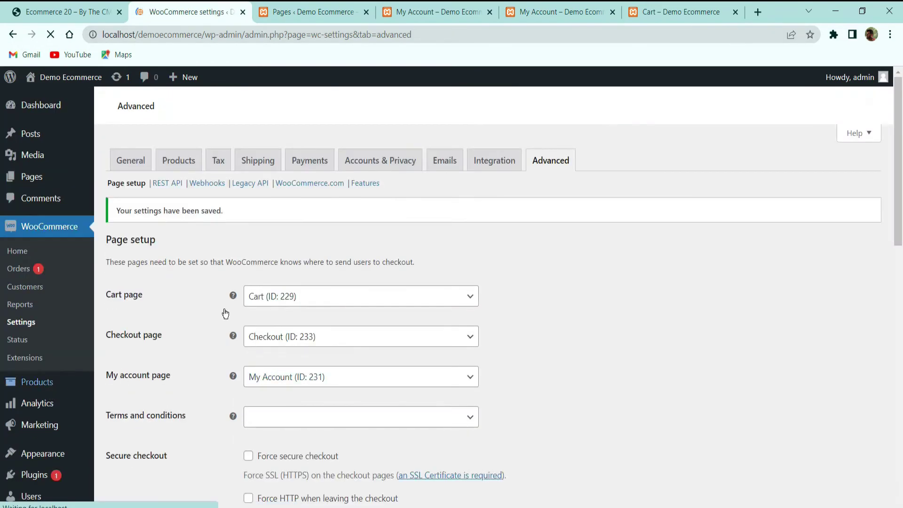
Reload the My Account page on the storefront, then open the Shop page and check its content.
click(537, 5)
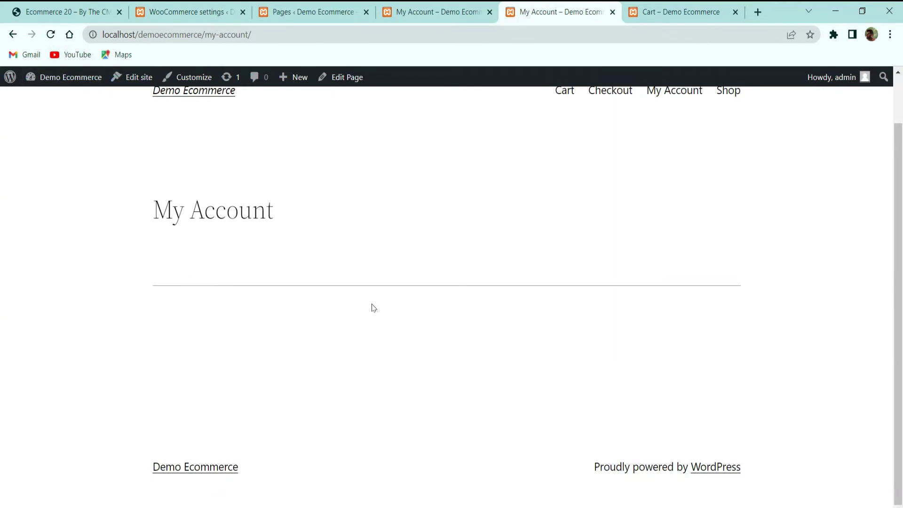
scroll(269, 380, up, 1)
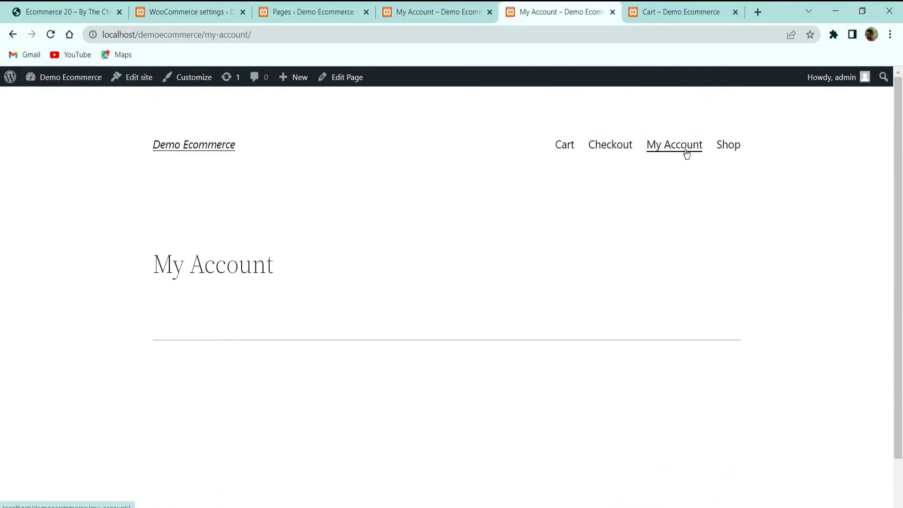
click(684, 146)
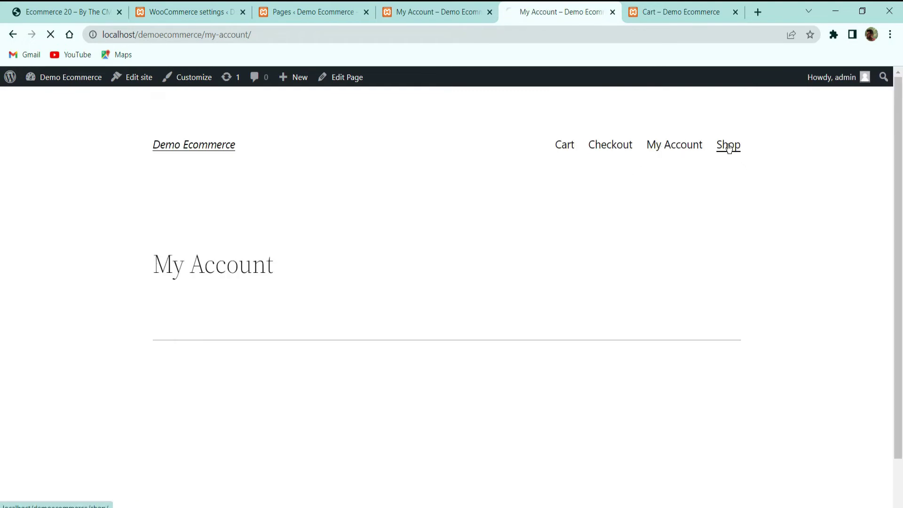
scroll(364, 312, down, 1)
scroll(329, 315, up, 1)
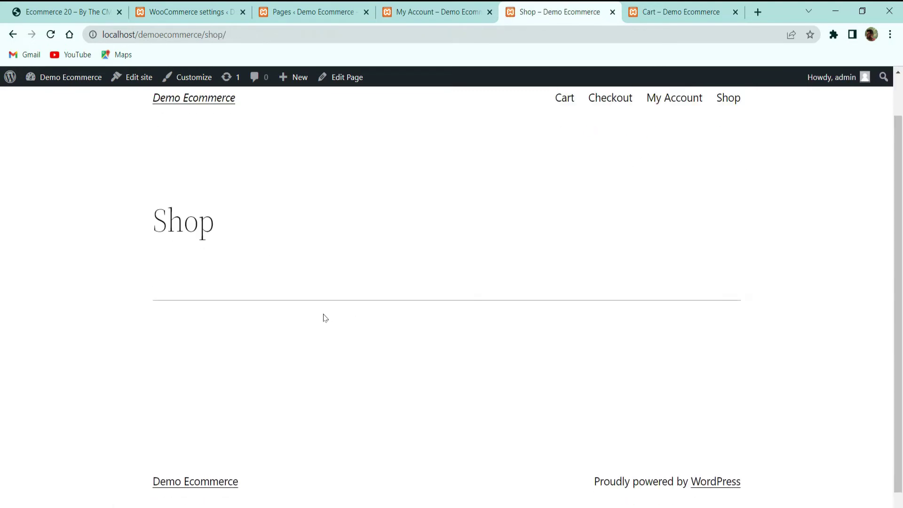
Look through the site's home page and reopen the Shop page from its navigation.
click(203, 148)
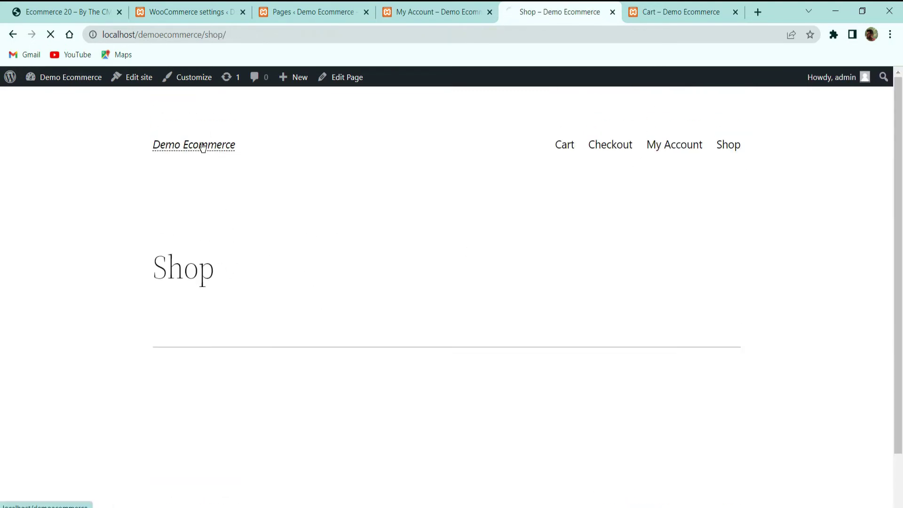
scroll(446, 303, down, 5)
scroll(669, 172, up, 5)
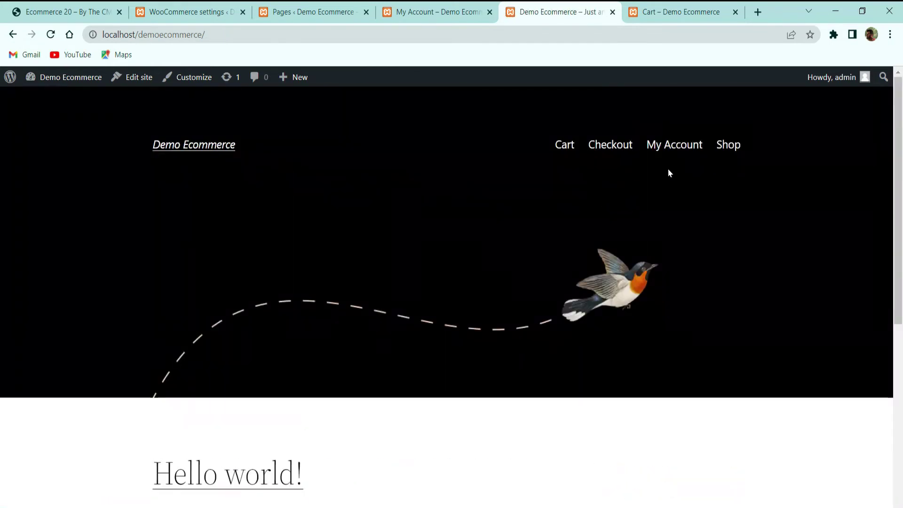
click(730, 151)
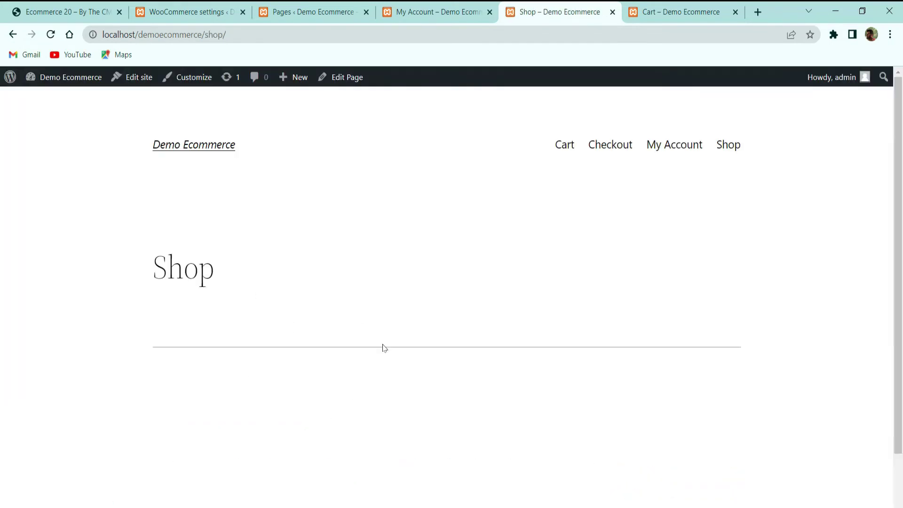
Search the web for "woocommerce shortcodes" in a new browser tab and open the "Shortcodes included with WooCommerce" documentation.
scroll(109, 385, down, 1)
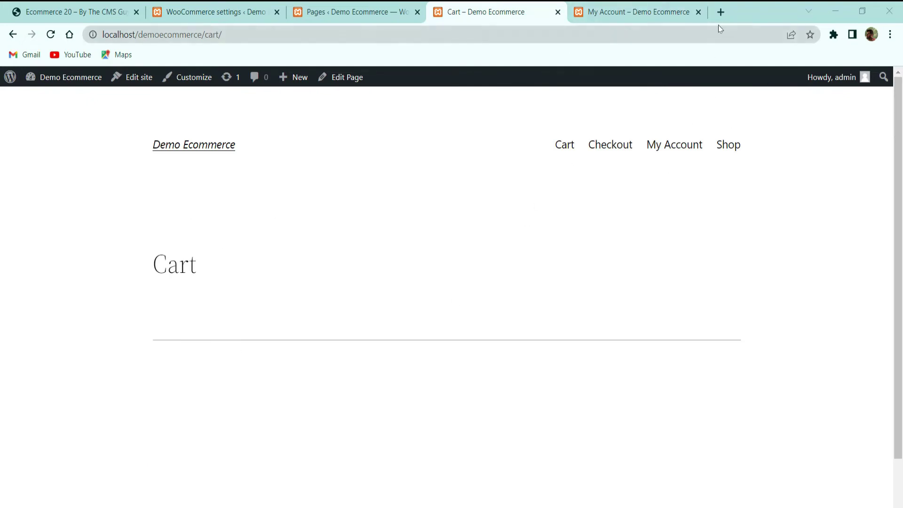
click(727, 14)
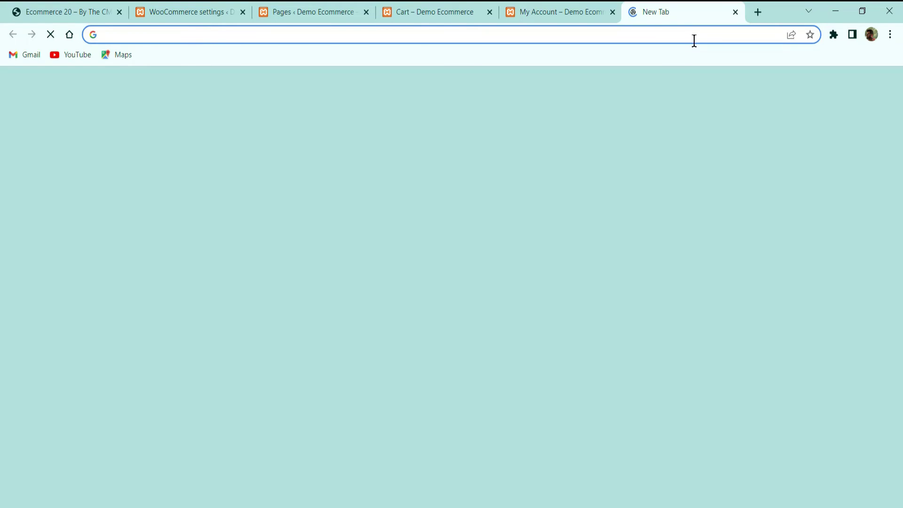
text(wooco)
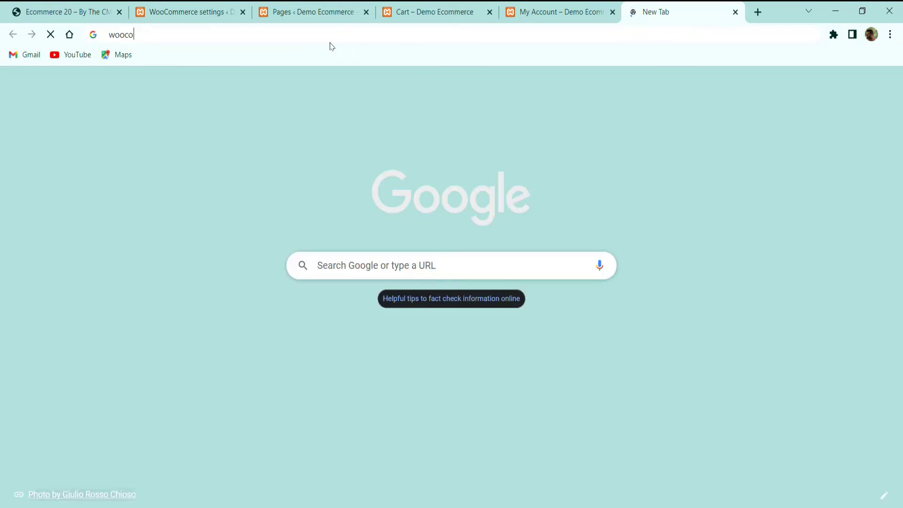
text(mmer)
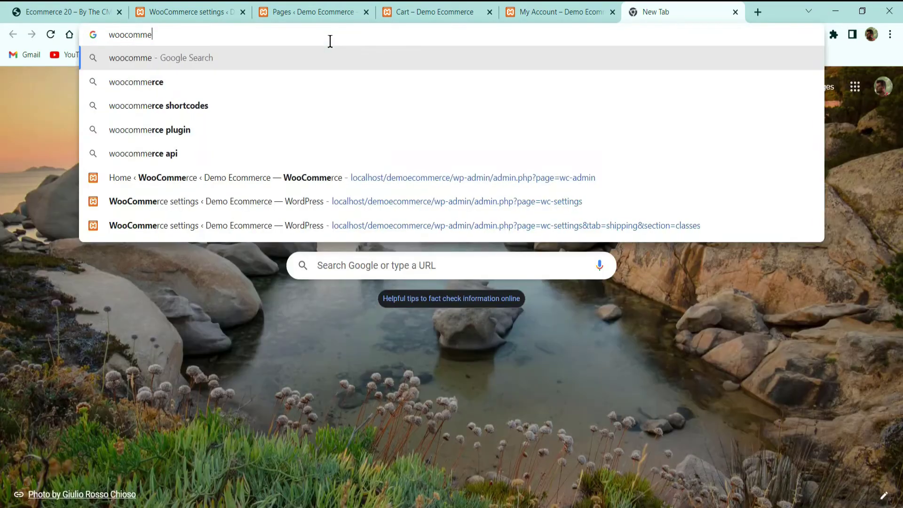
key(Down)
key(Down)
key(Return)
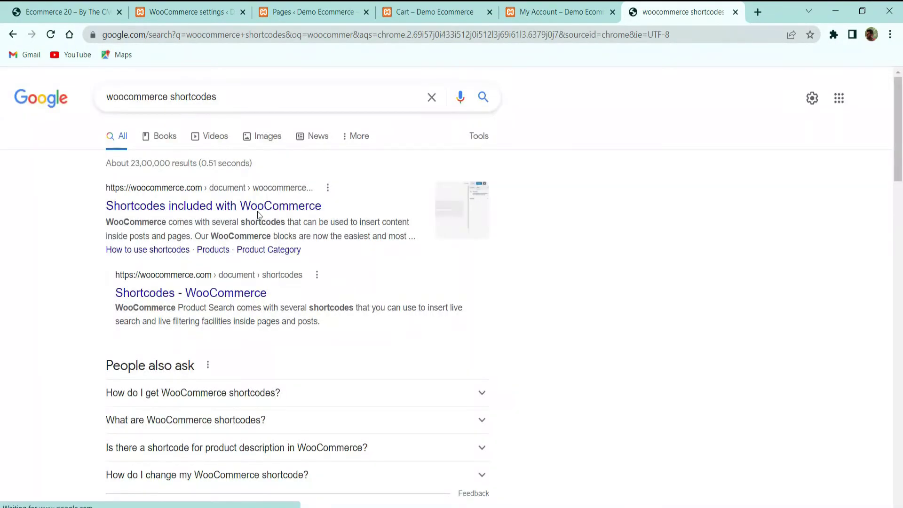
click(256, 205)
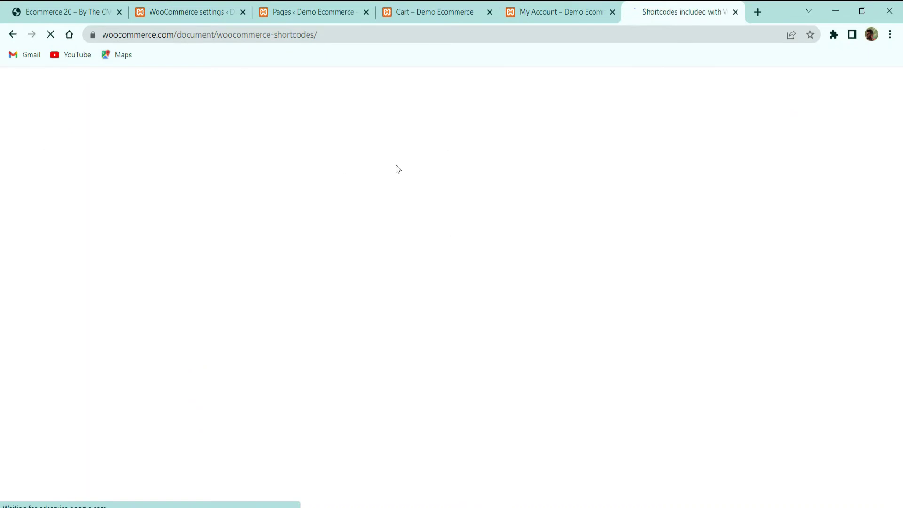
Copy the [woocommerce_cart] shortcode from the Cart section of the Page Shortcodes documentation.
scroll(439, 172, down, 5)
scroll(441, 186, down, 10)
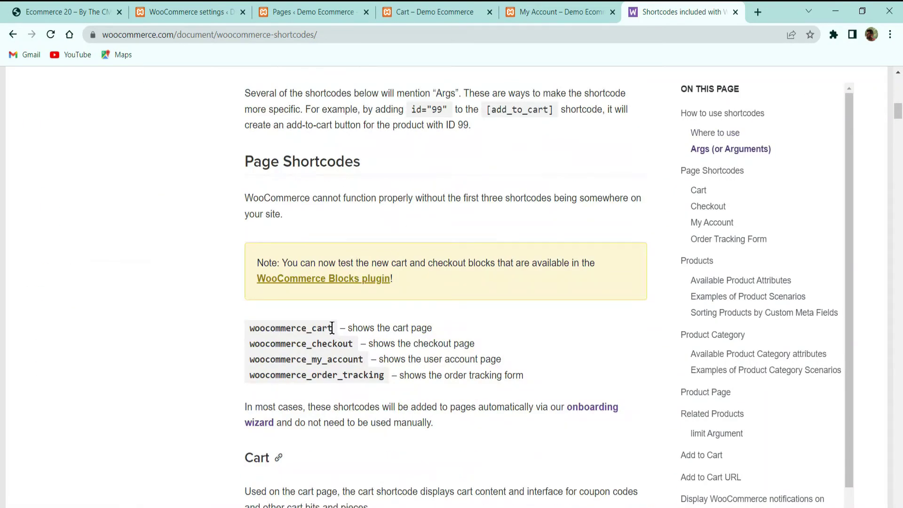
scroll(400, 342, down, 3)
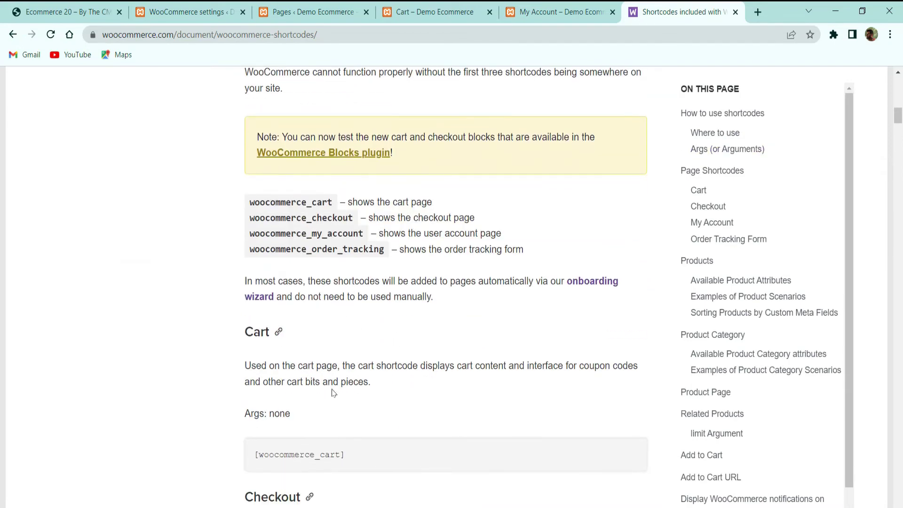
scroll(346, 368, down, 3)
drag(346, 329, 239, 335)
key(ctrl+c)
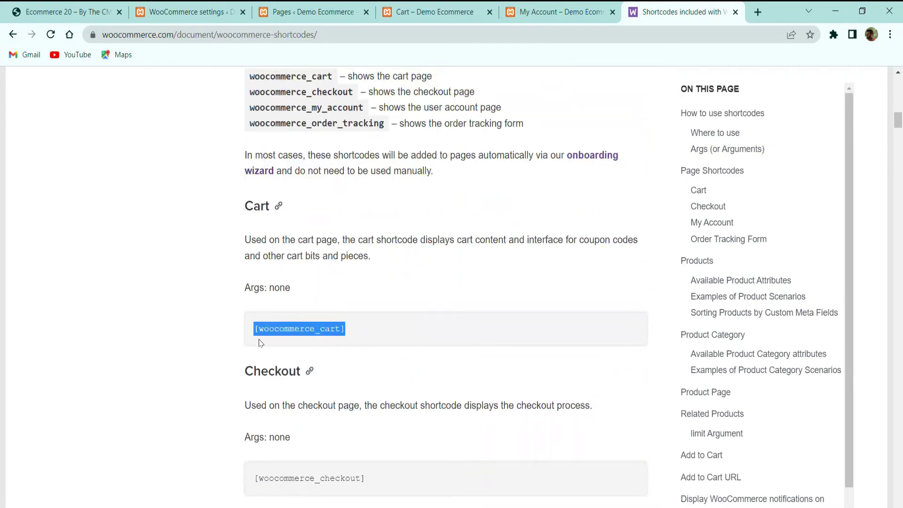
Open both the Cart and My Account pages for editing, and return to the Cart page editor.
click(435, 12)
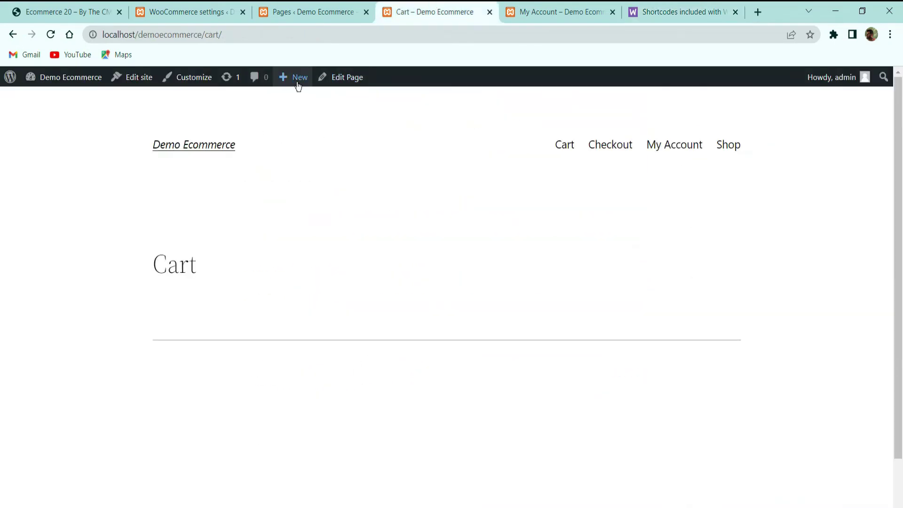
click(329, 9)
click(543, 7)
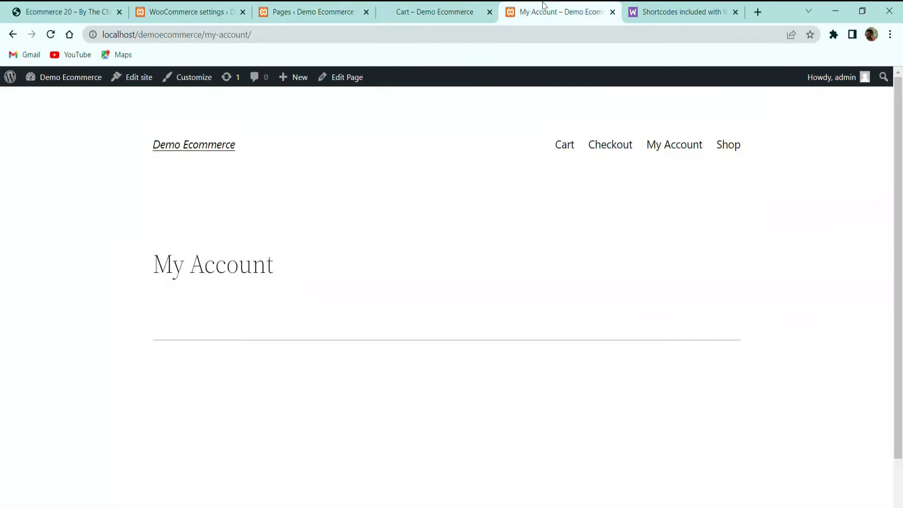
click(343, 84)
click(681, 11)
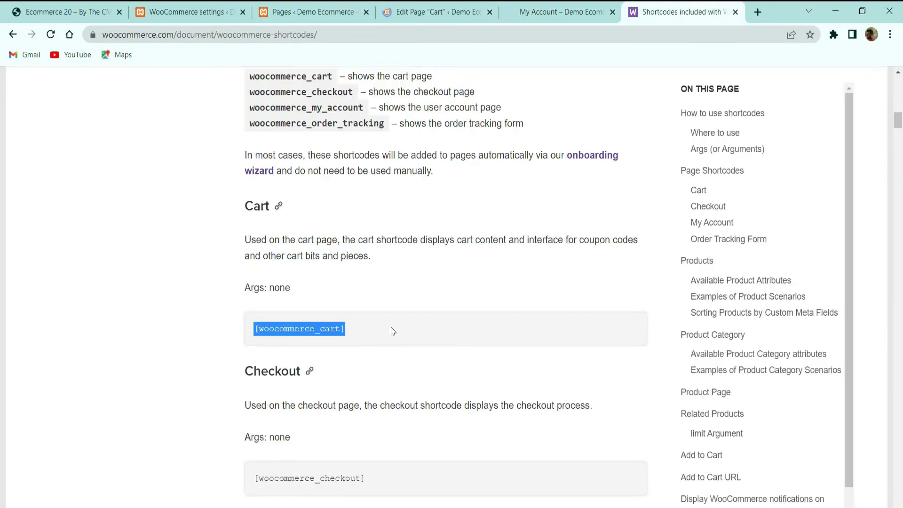
click(423, 11)
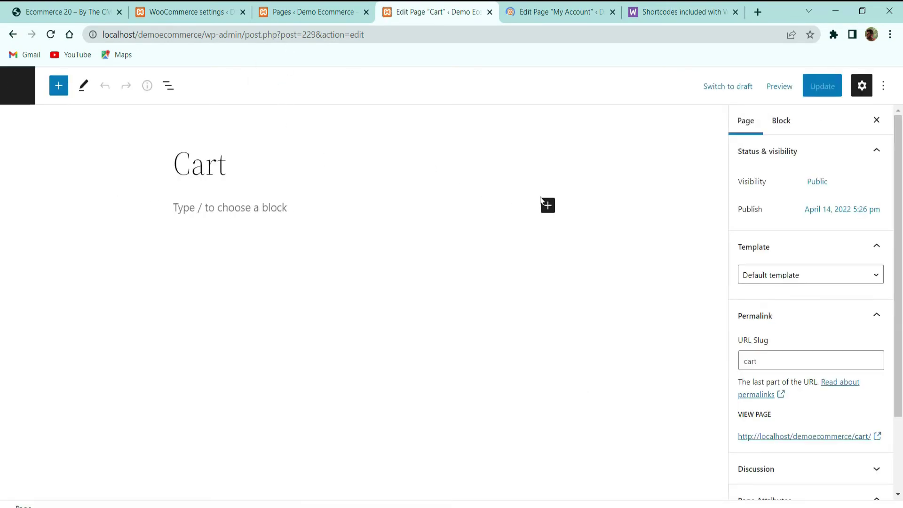
Add a Shortcode block containing [woocommerce_cart] to the Cart page and update the page.
click(548, 205)
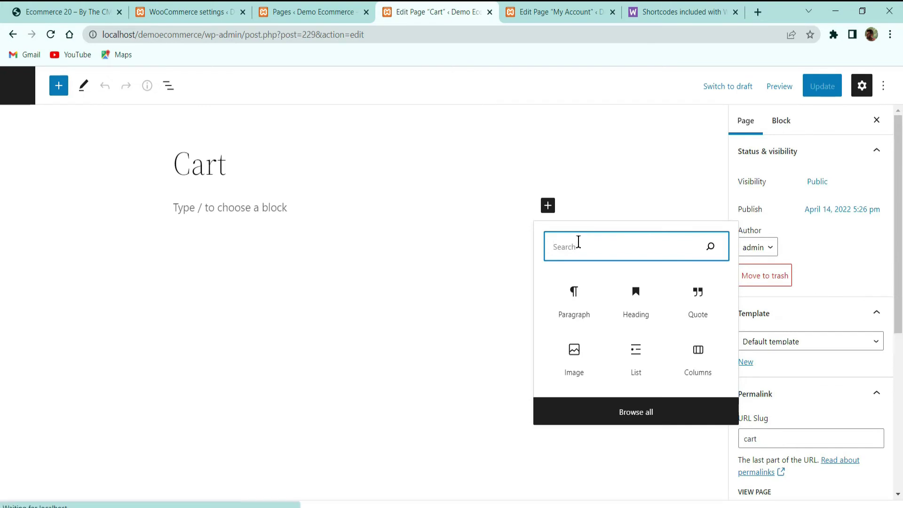
text(short)
click(578, 301)
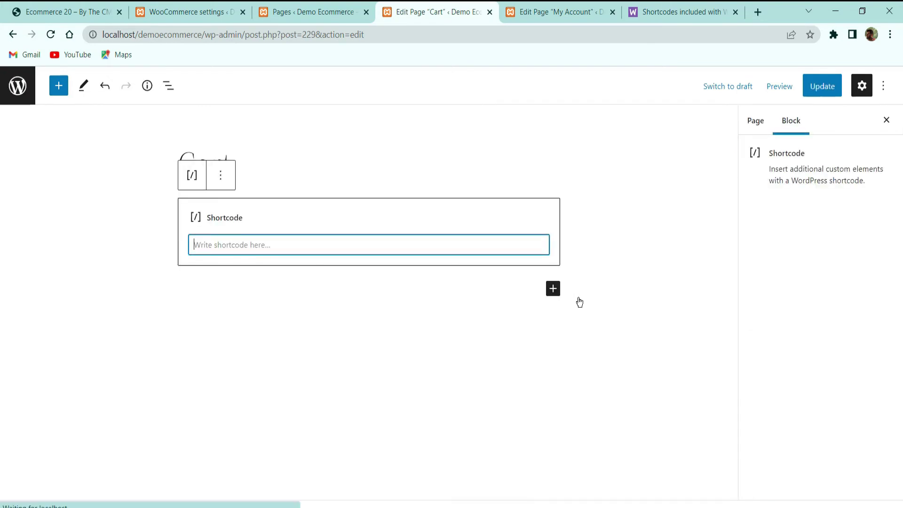
key(ctrl+v)
click(372, 287)
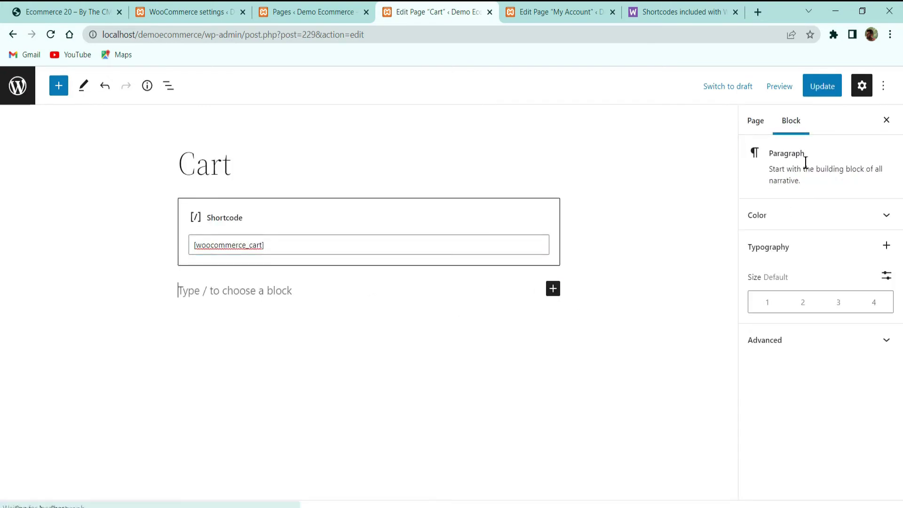
click(822, 86)
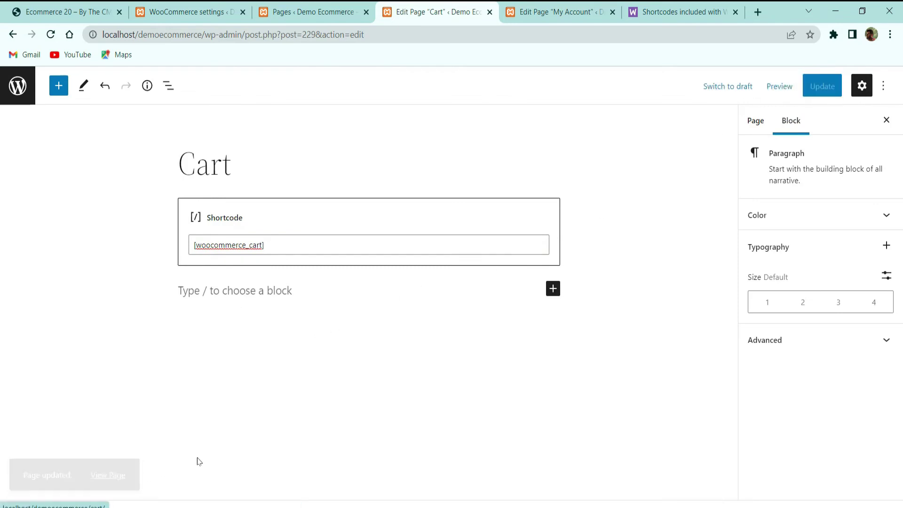
click(816, 86)
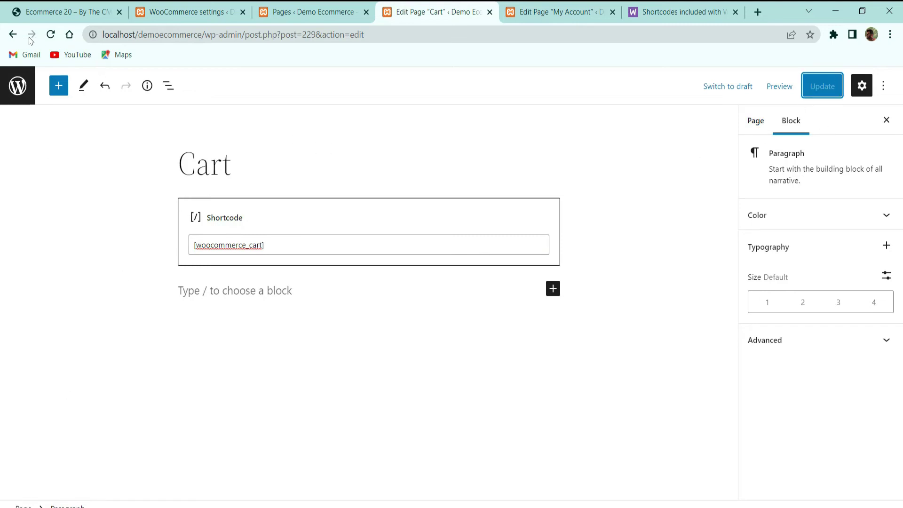
Go back to the Cart page on the storefront and check its cart contents and totals.
click(13, 35)
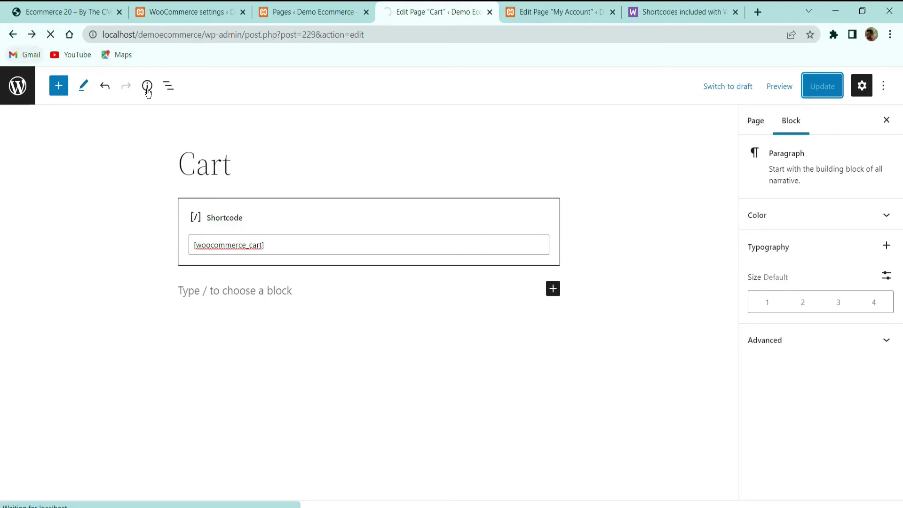
scroll(343, 269, down, 5)
scroll(342, 269, down, 5)
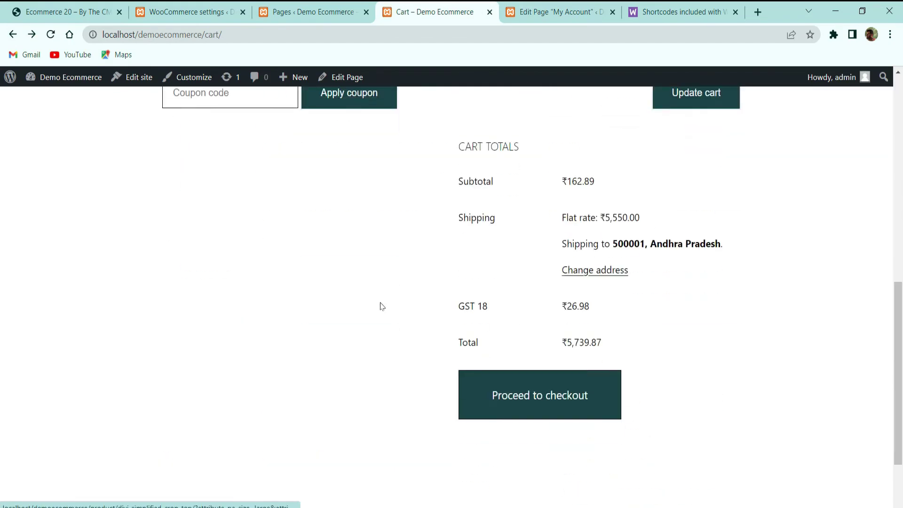
scroll(383, 307, up, 10)
Find the My Account section in the WooCommerce shortcodes documentation and copy the woocommerce_my_account shortcode.
click(560, 12)
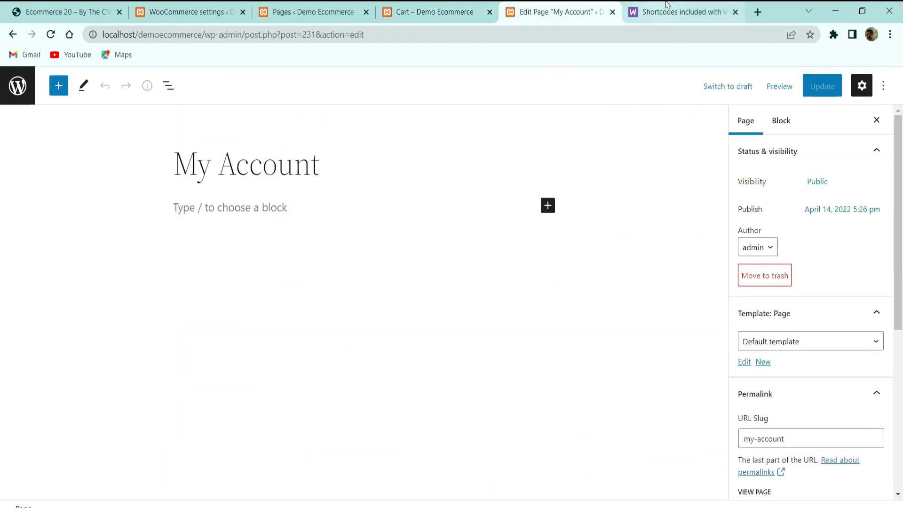
click(677, 12)
scroll(295, 285, down, 4)
scroll(333, 422, down, 3)
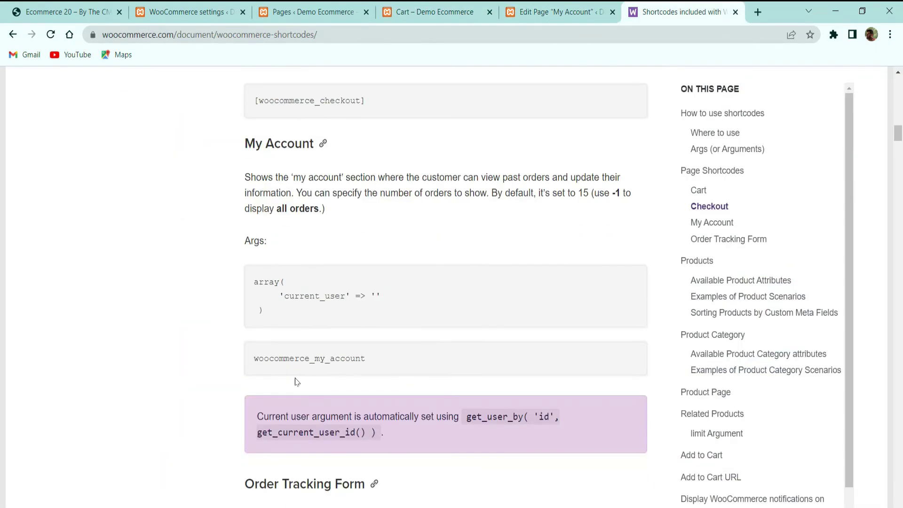
double_click(326, 358)
scroll(346, 365, down, 6)
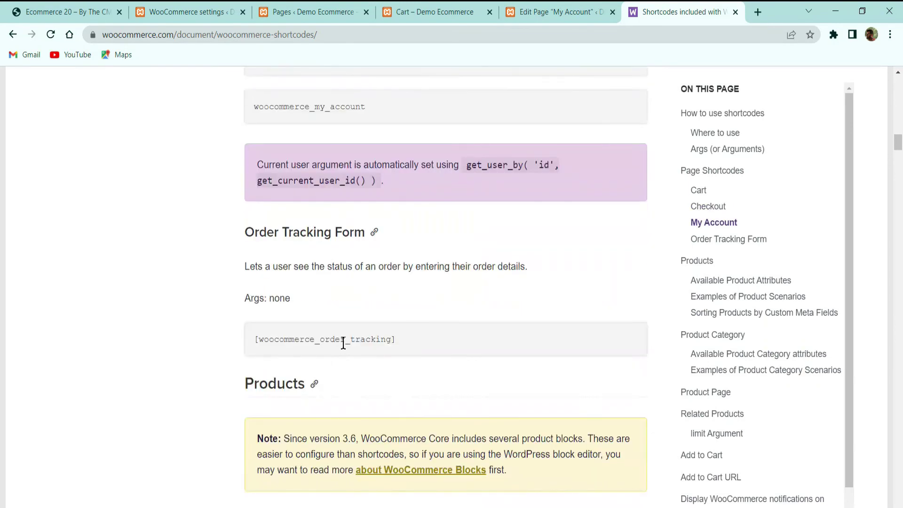
triple_click(371, 340)
scroll(314, 332, up, 3)
double_click(329, 231)
key(ctrl+c)
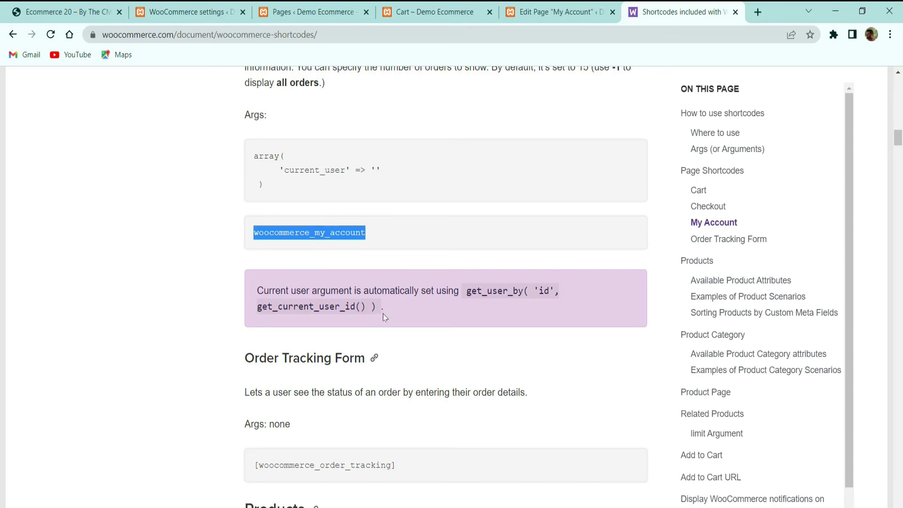
scroll(417, 296, up, 5)
scroll(429, 250, down, 3)
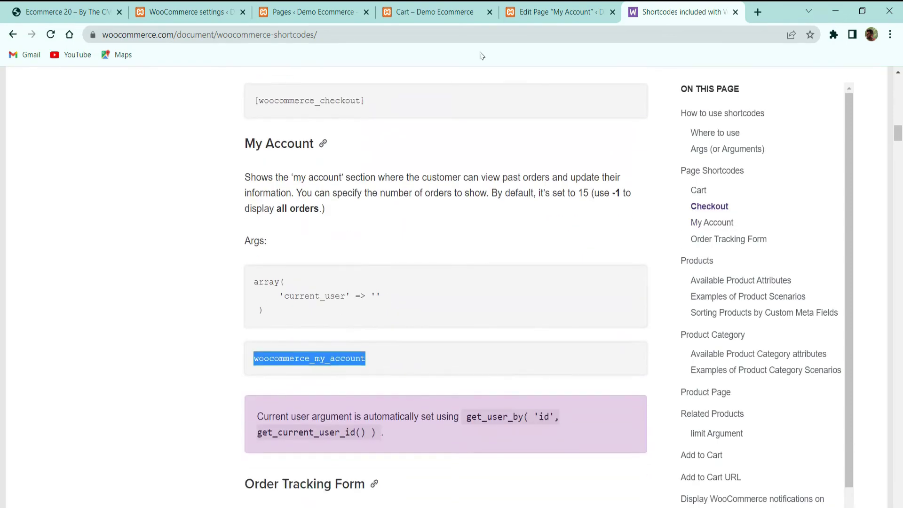
Add a Shortcode block containing [woocommerce_my_account], enclosed in square brackets, to the My Account page and update the page.
click(529, 6)
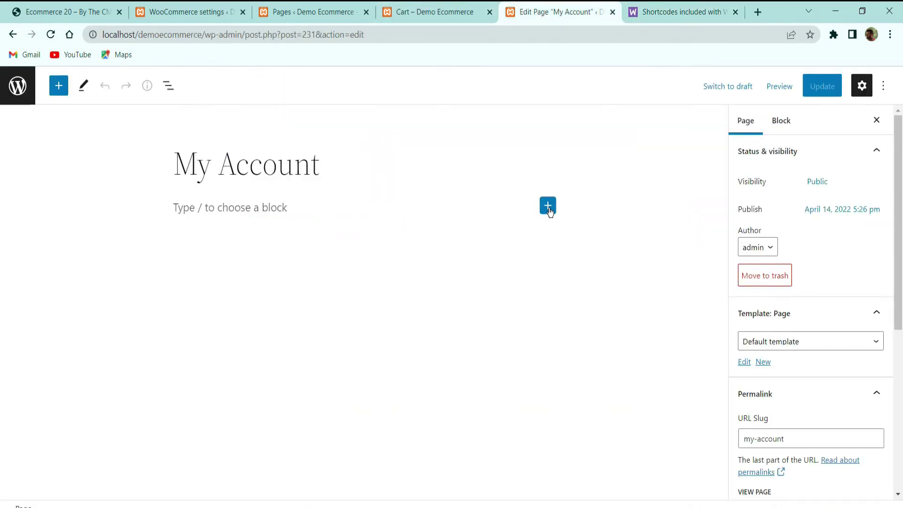
click(548, 206)
text(sho)
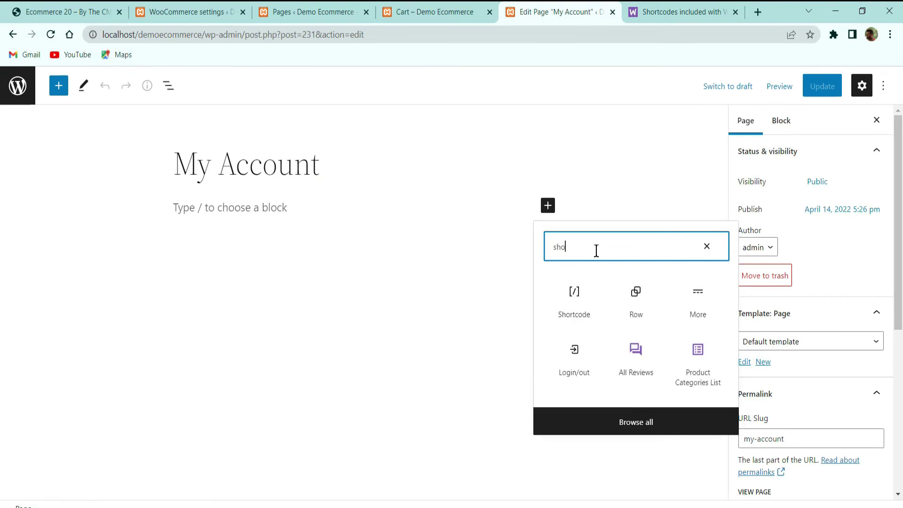
click(584, 304)
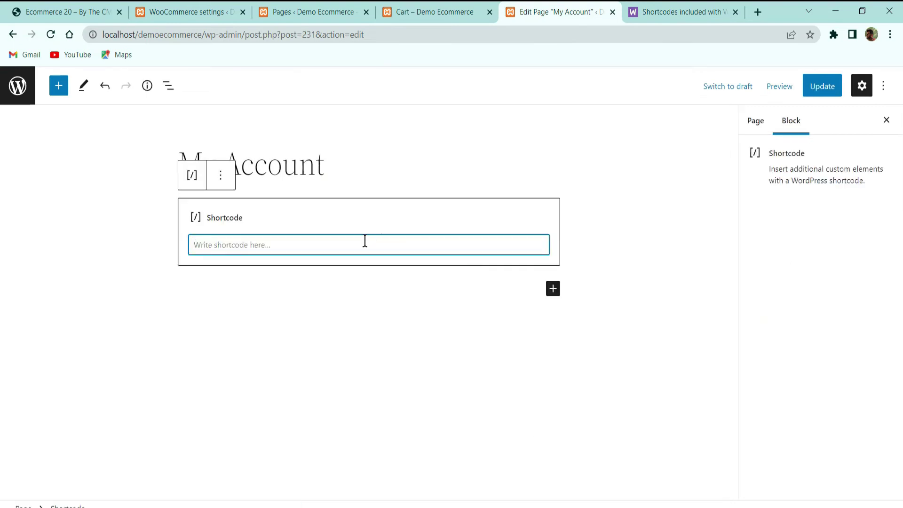
key(ctrl+v)
text(])
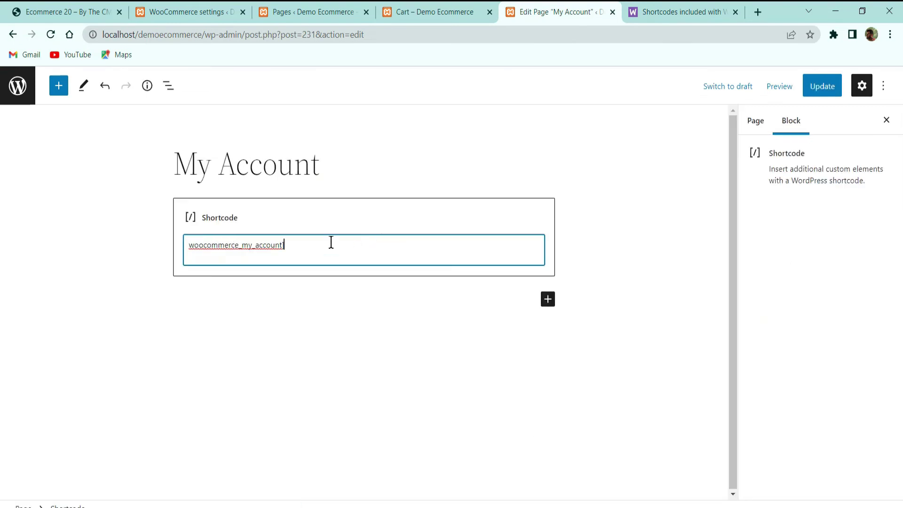
text([)
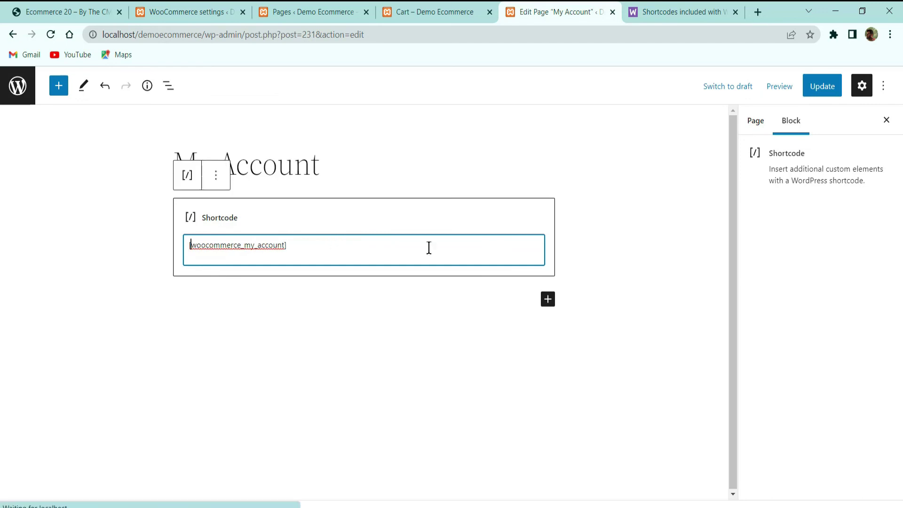
click(816, 94)
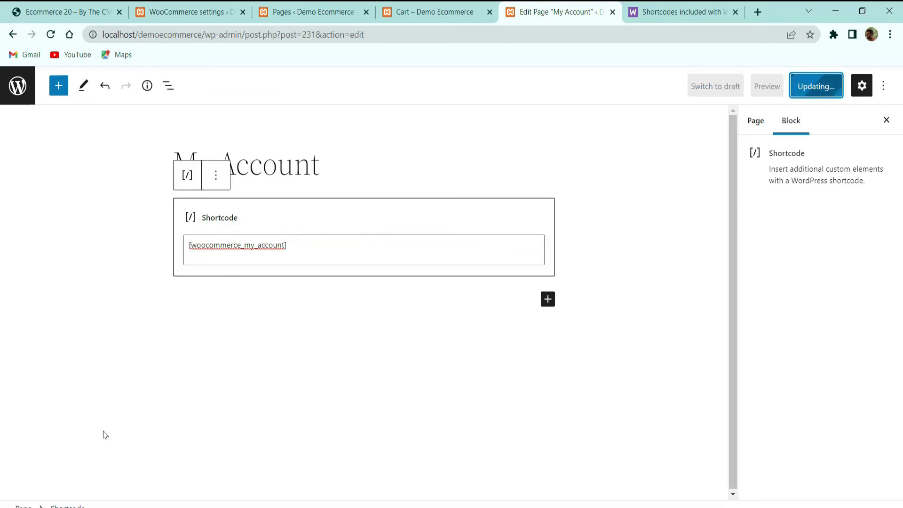
View the updated My Account page in a separate browser tab, check its dashboard and open the Orders section.
ctrl+click(108, 475)
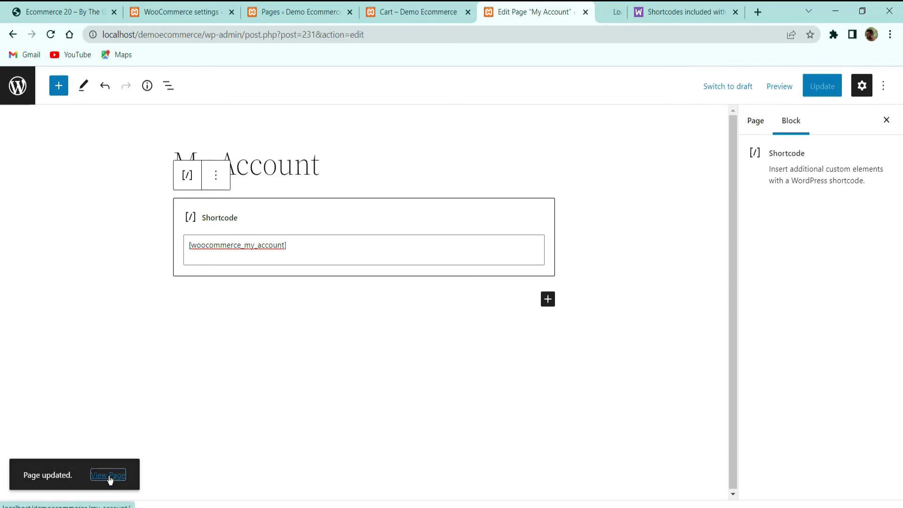
click(578, 13)
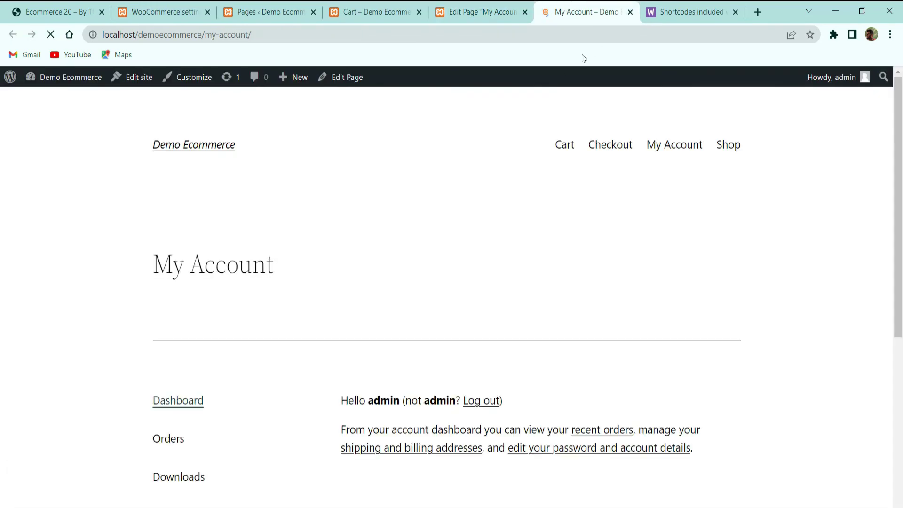
scroll(467, 199, down, 5)
scroll(278, 254, up, 4)
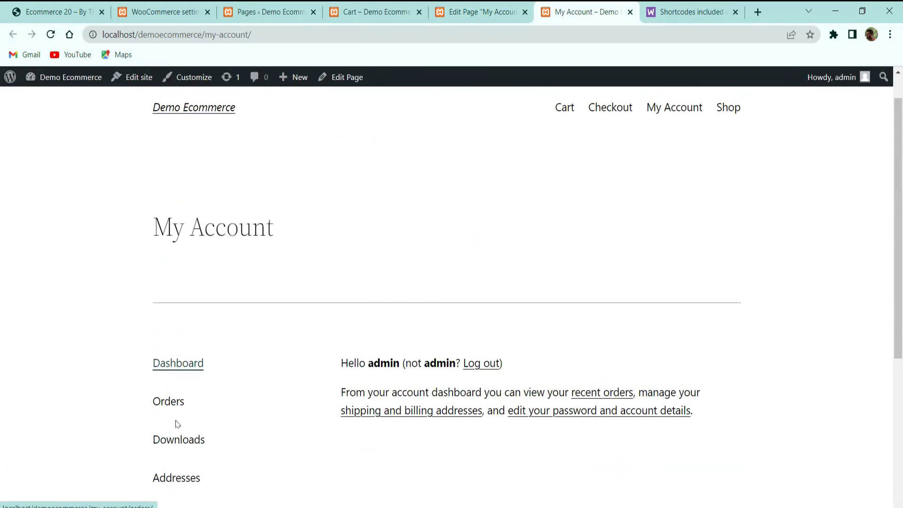
scroll(219, 187, down, 5)
click(177, 150)
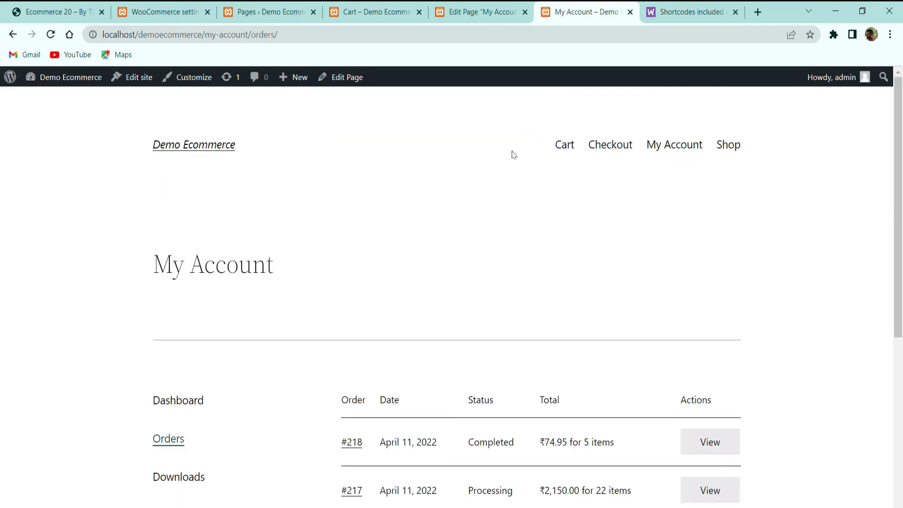
Review the Products section of the WooCommerce shortcodes documentation, covering the [products] shortcode and its available product attributes.
click(689, 12)
scroll(340, 351, down, 9)
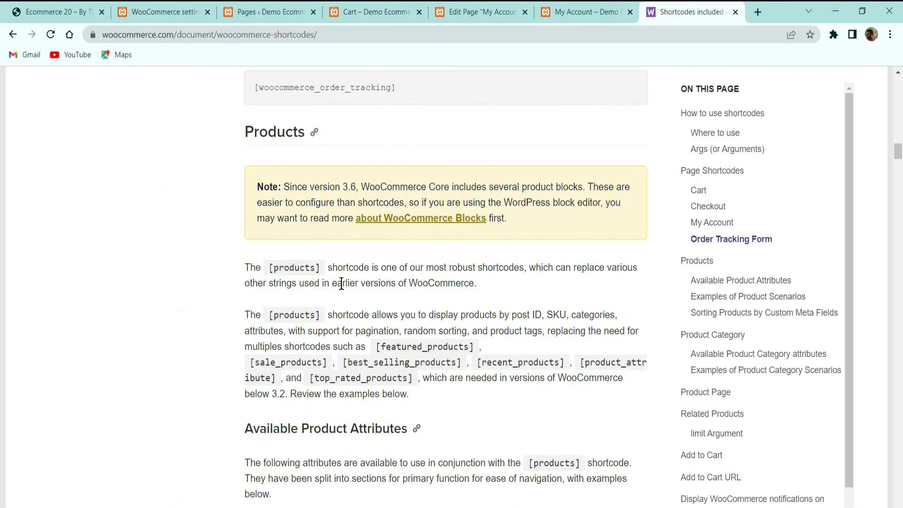
scroll(324, 265, down, 3)
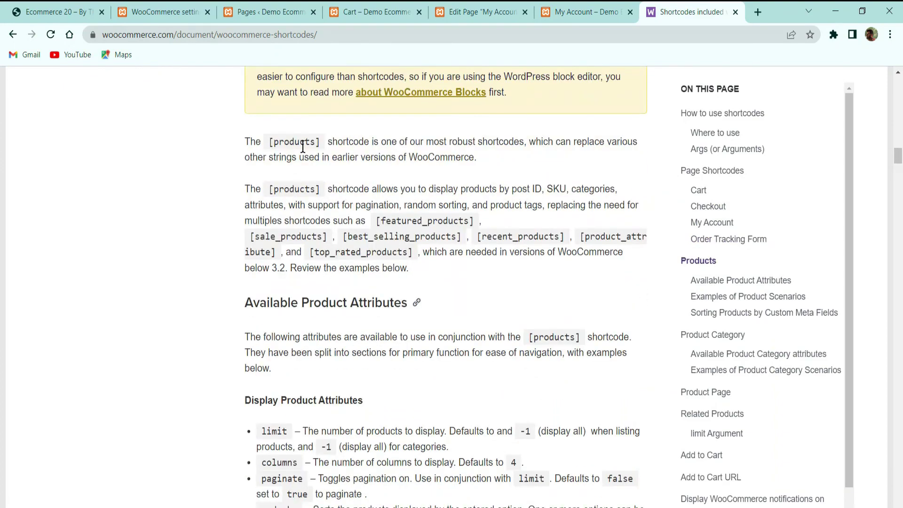
double_click(317, 141)
scroll(318, 211, down, 20)
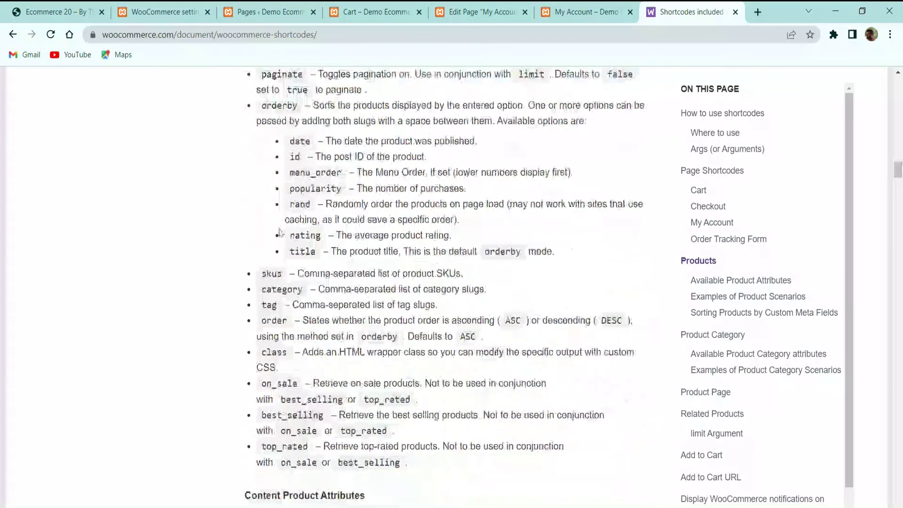
scroll(325, 291, up, 20)
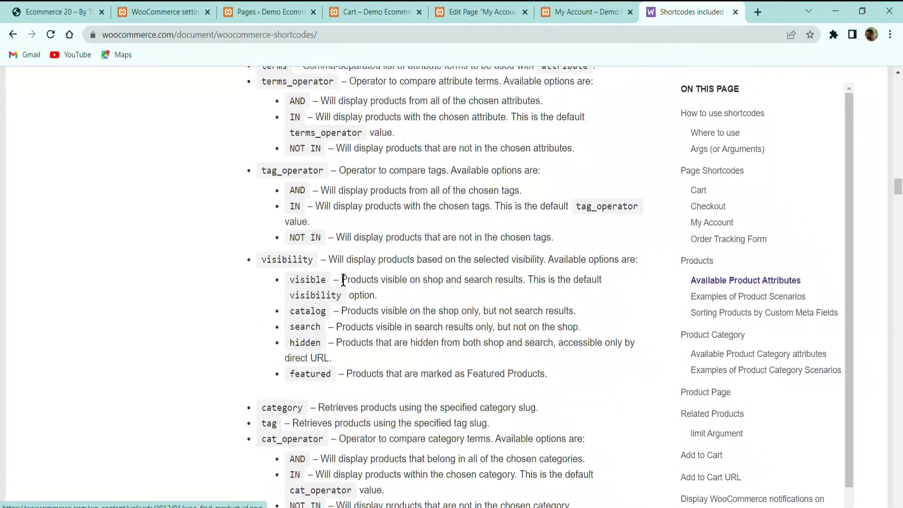
scroll(329, 299, up, 5)
Close the Cart, Edit Page, My Account, shortcodes documentation and Pages browser tabs, leaving the storefront and WooCommerce settings open.
click(354, 19)
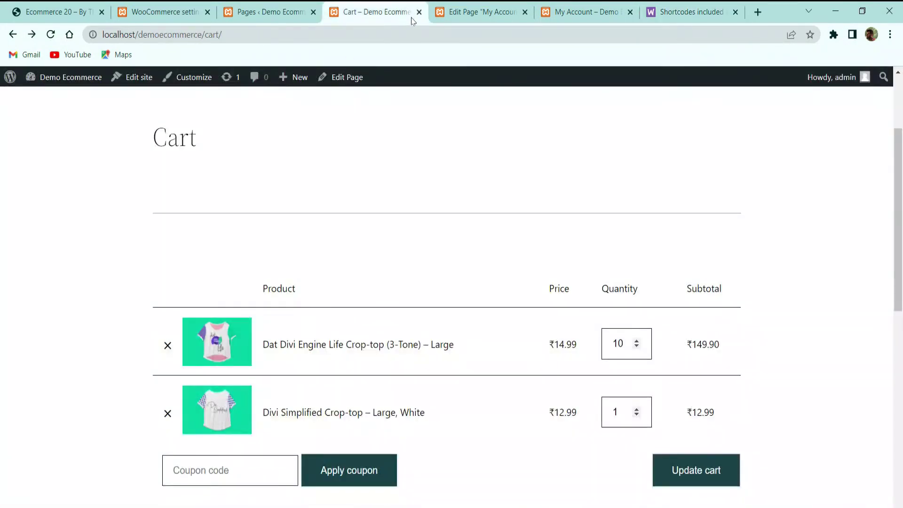
click(418, 13)
click(418, 13)
click(418, 13)
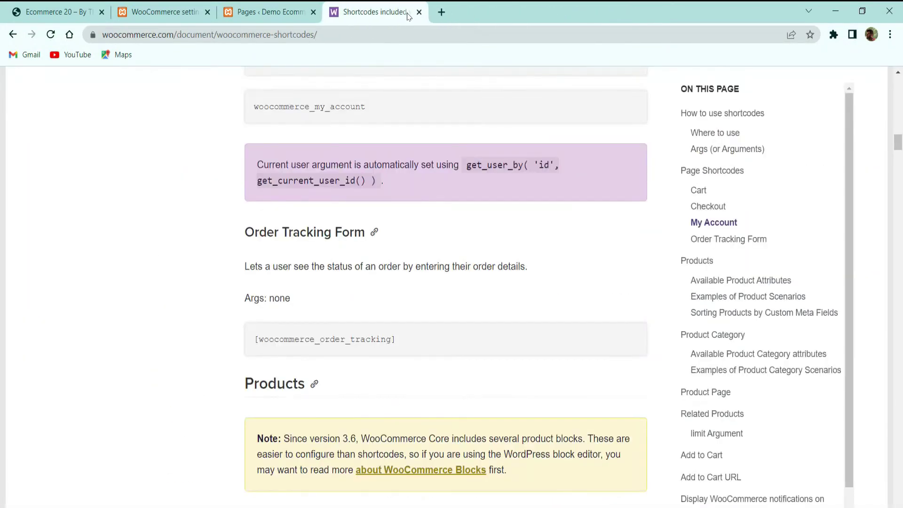
click(418, 13)
click(417, 13)
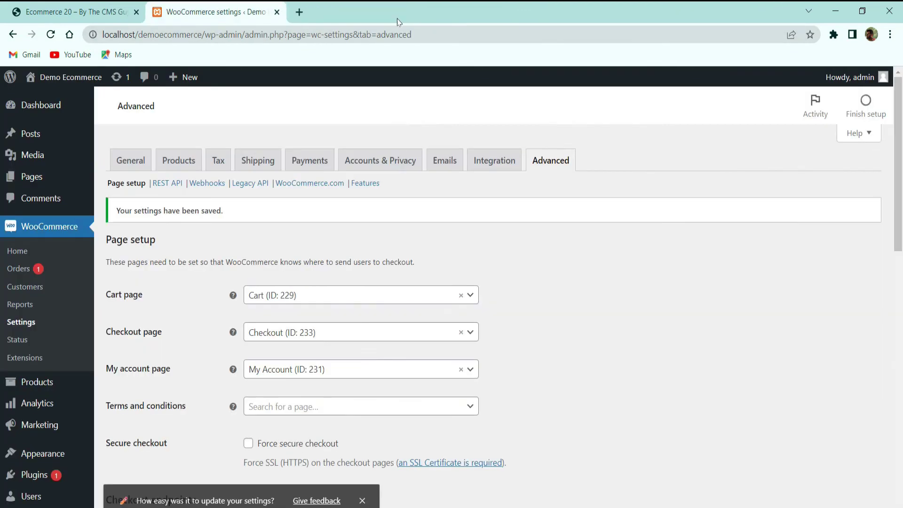